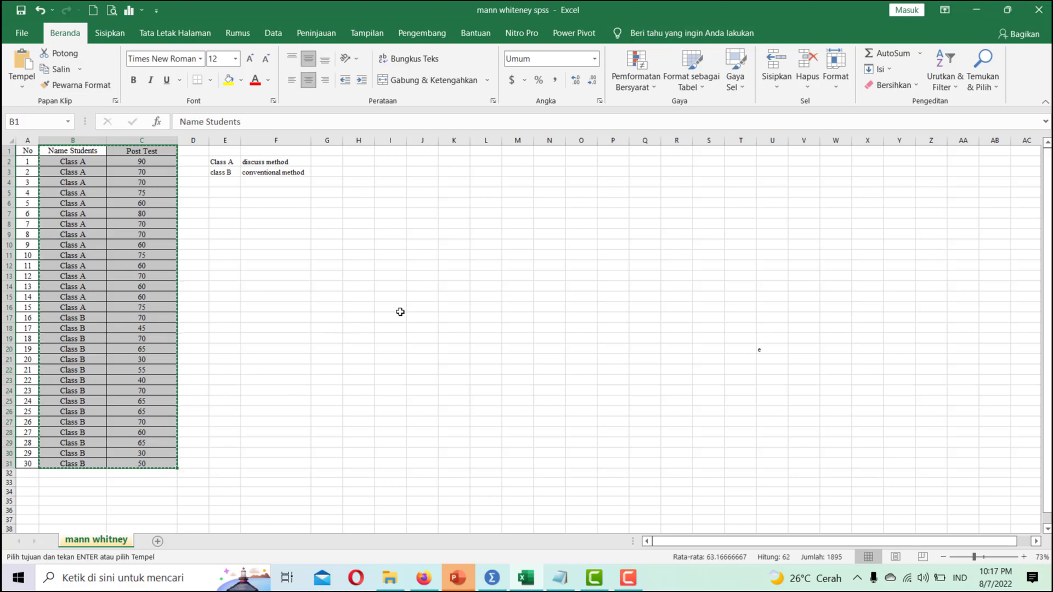
Step: Switch to SPSS, paste the copied Excel data with variable names from the first cell, and widen the NameStudents column
{"action": "left_click", "coordinate": [491, 577]}
{"action": "left_click", "coordinate": [92, 108]}
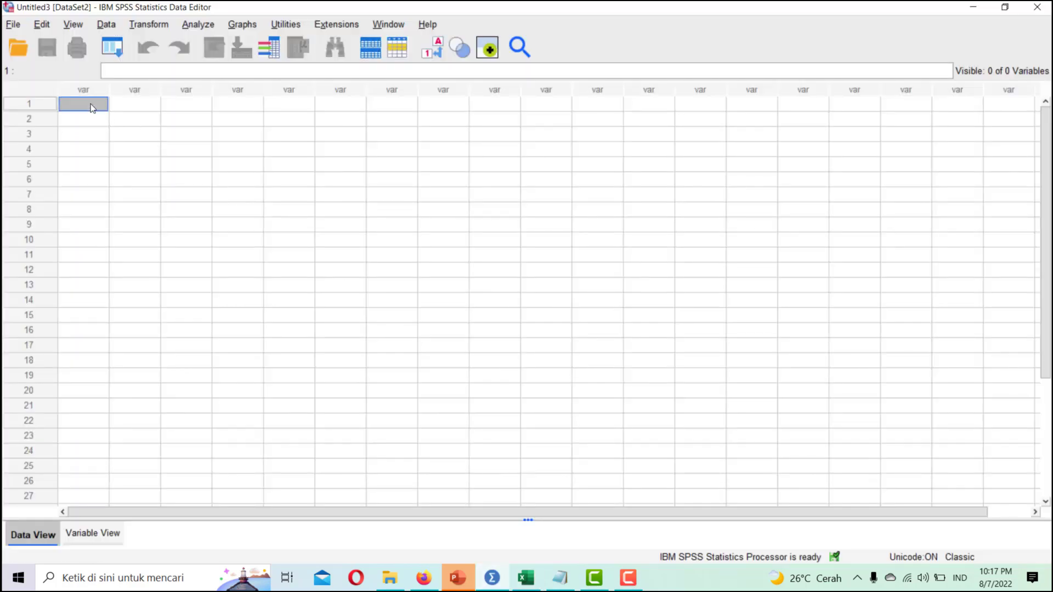
{"action": "right_click", "coordinate": [92, 108]}
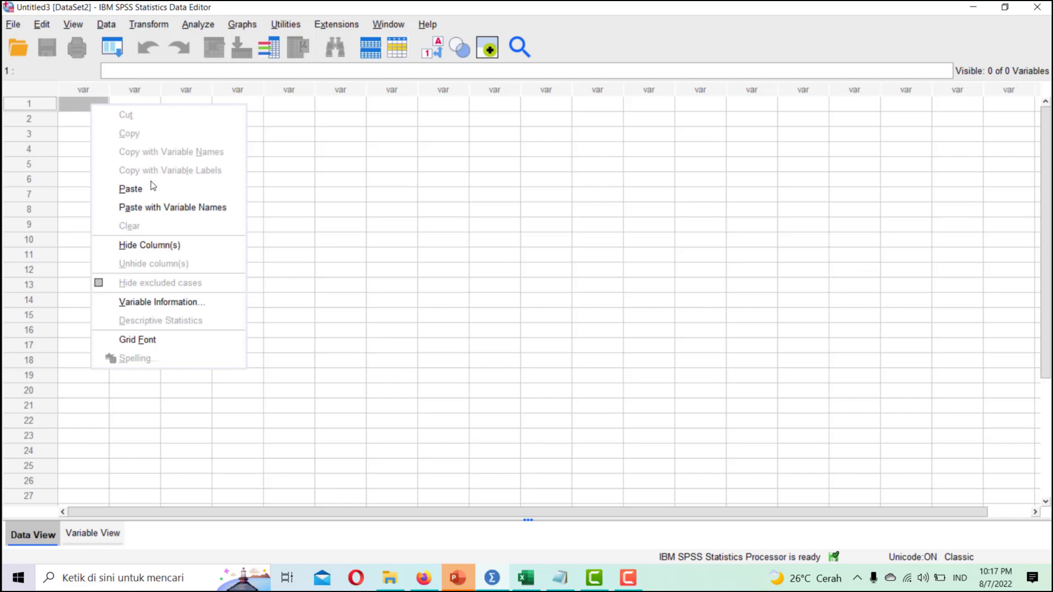
{"action": "left_click", "coordinate": [159, 209]}
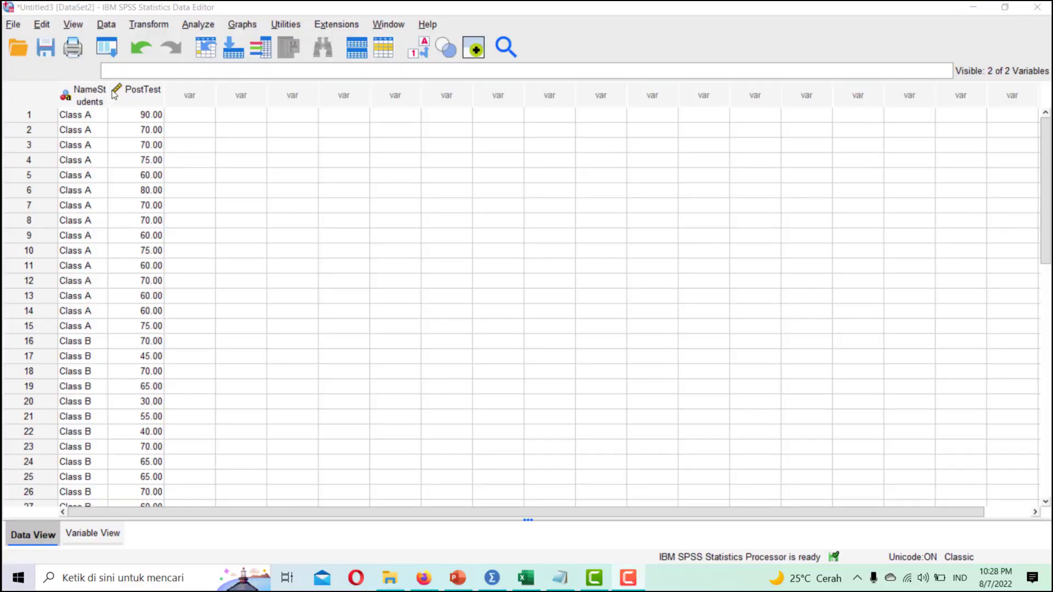
{"action": "left_click_drag", "start_coordinate": [108, 93], "coordinate": [140, 97]}
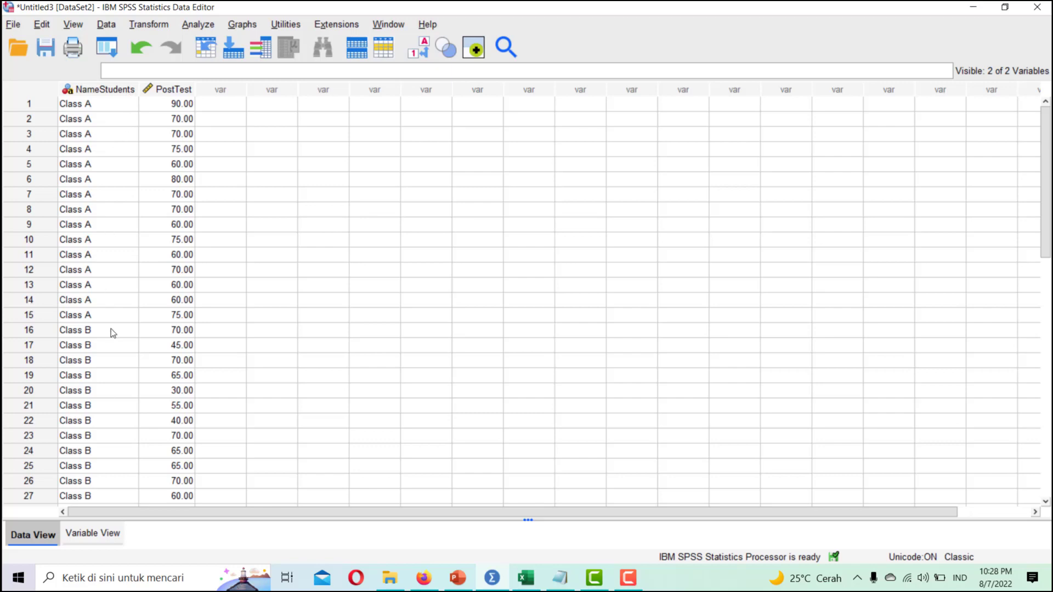
{"action": "left_click", "coordinate": [102, 535]}
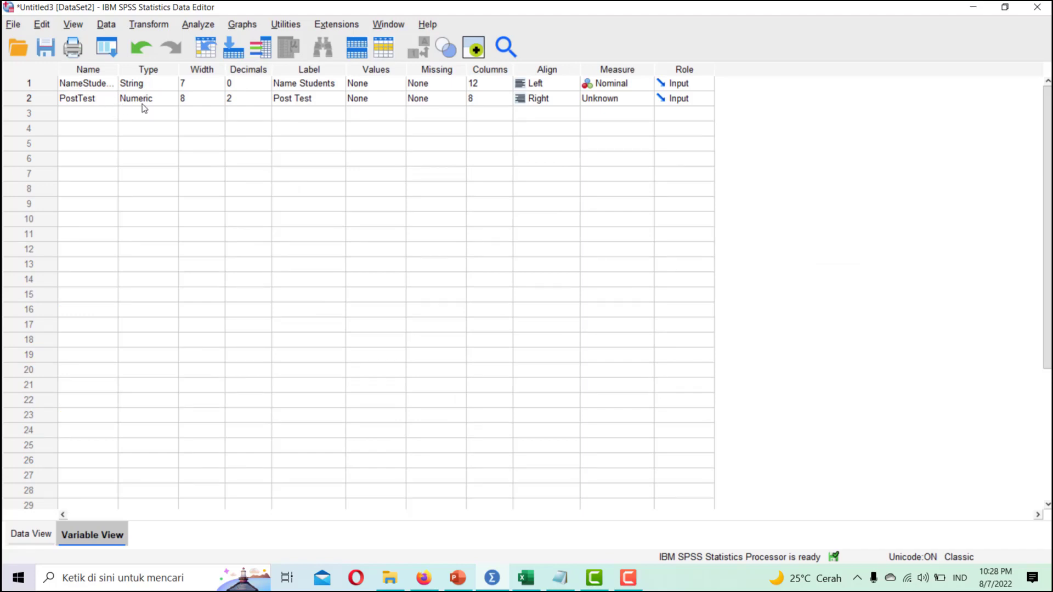
{"action": "left_click", "coordinate": [35, 535]}
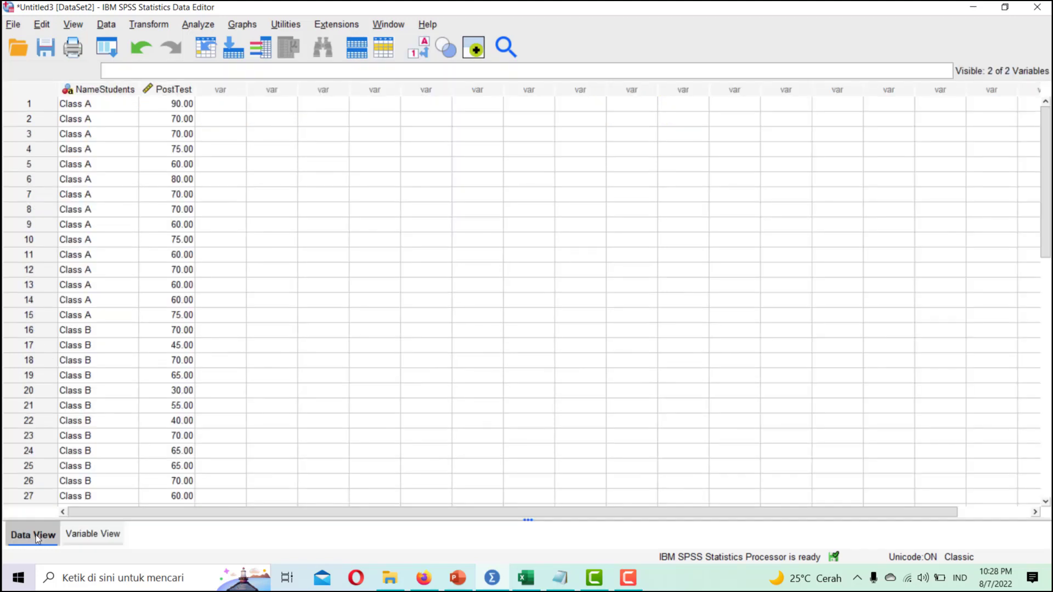
Step: Set up a recode of NameStudents into a different variable named Group with the label Class German
{"action": "left_click", "coordinate": [112, 24]}
{"action": "mouse_move", "coordinate": [149, 24]}
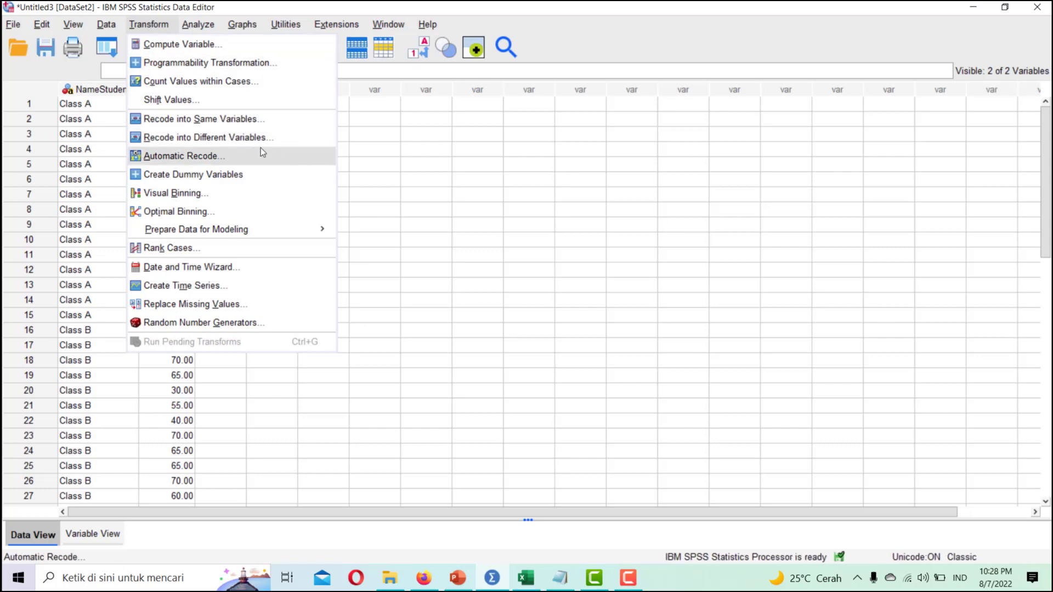
{"action": "left_click", "coordinate": [276, 139]}
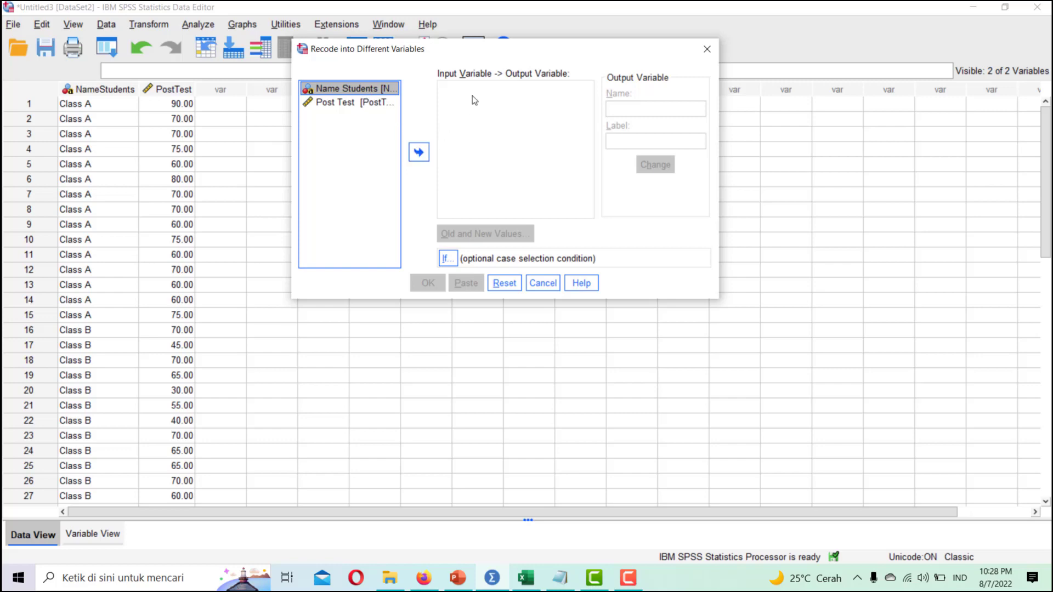
{"action": "left_click", "coordinate": [421, 152]}
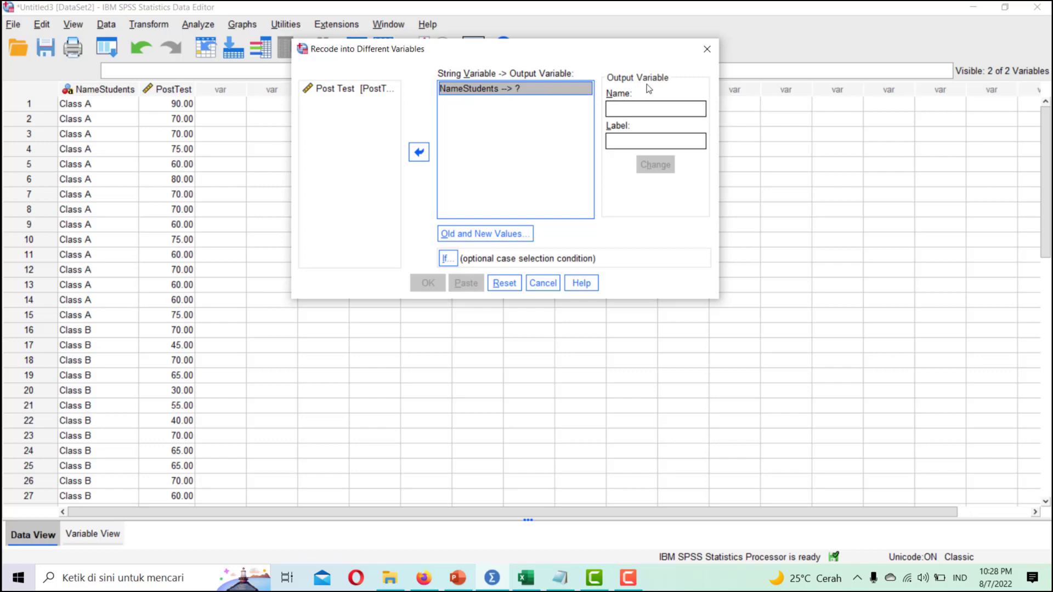
{"action": "left_click", "coordinate": [650, 110]}
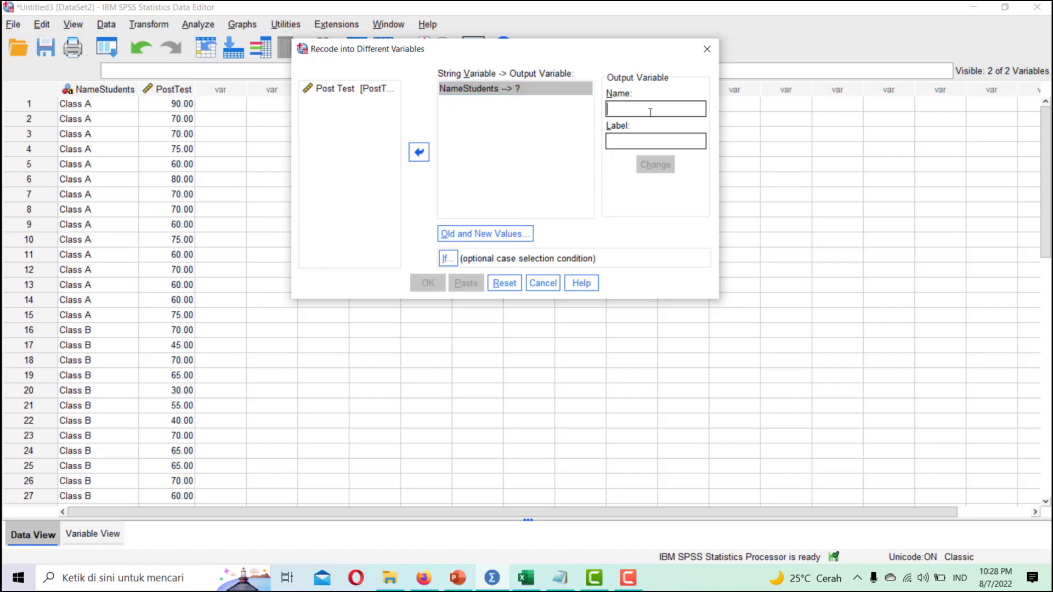
{"action": "type", "text": "Group"}
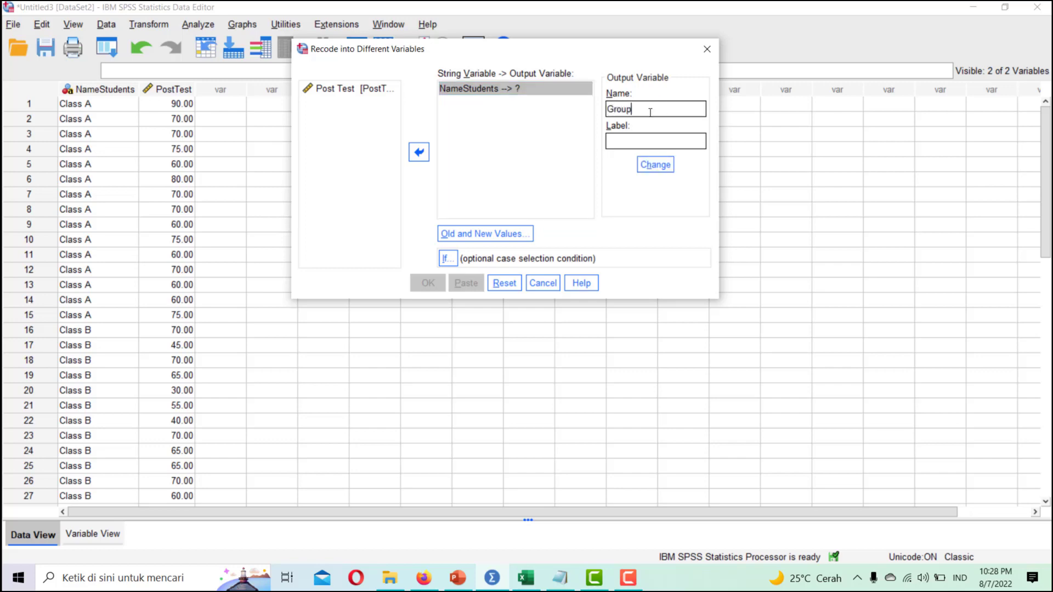
{"action": "left_click", "coordinate": [631, 141]}
{"action": "type", "text": "Class German"}
{"action": "left_click", "coordinate": [656, 167]}
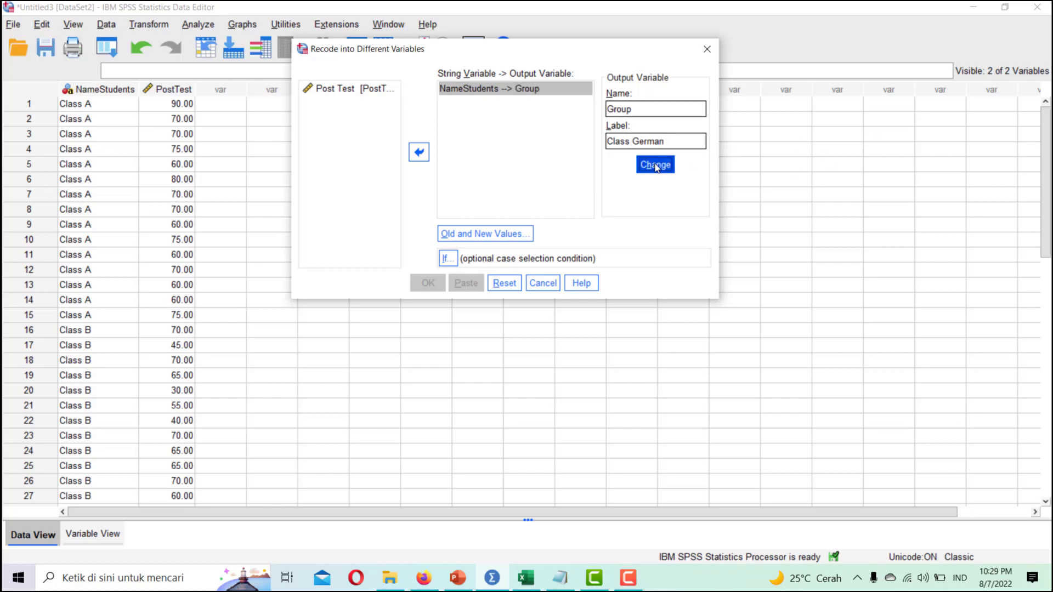
Step: Add a recode rule that converts the old value Class A to the new value 1
{"action": "left_click", "coordinate": [476, 234]}
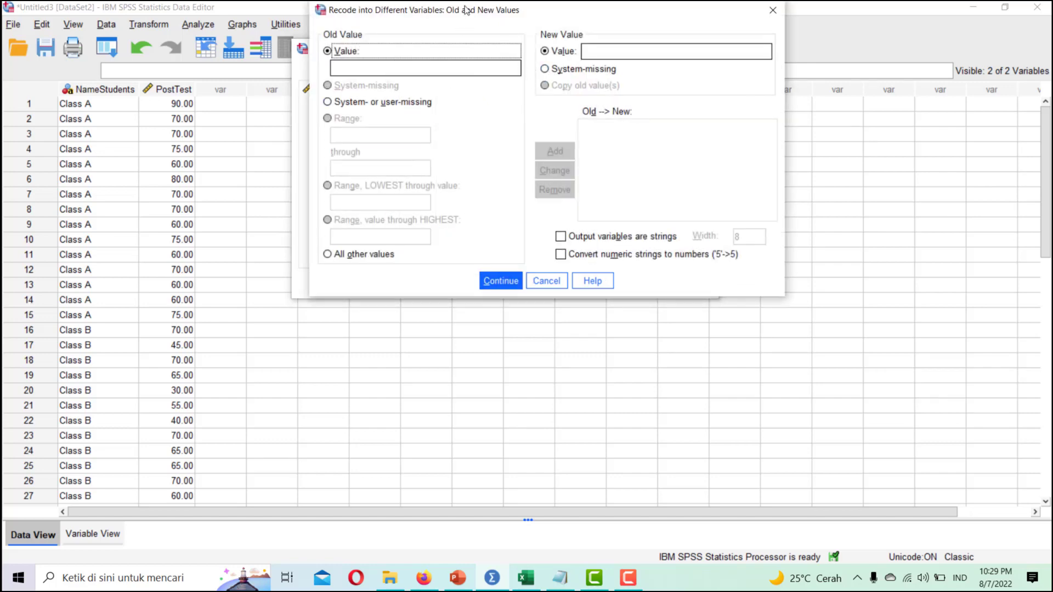
{"action": "left_click", "coordinate": [421, 68]}
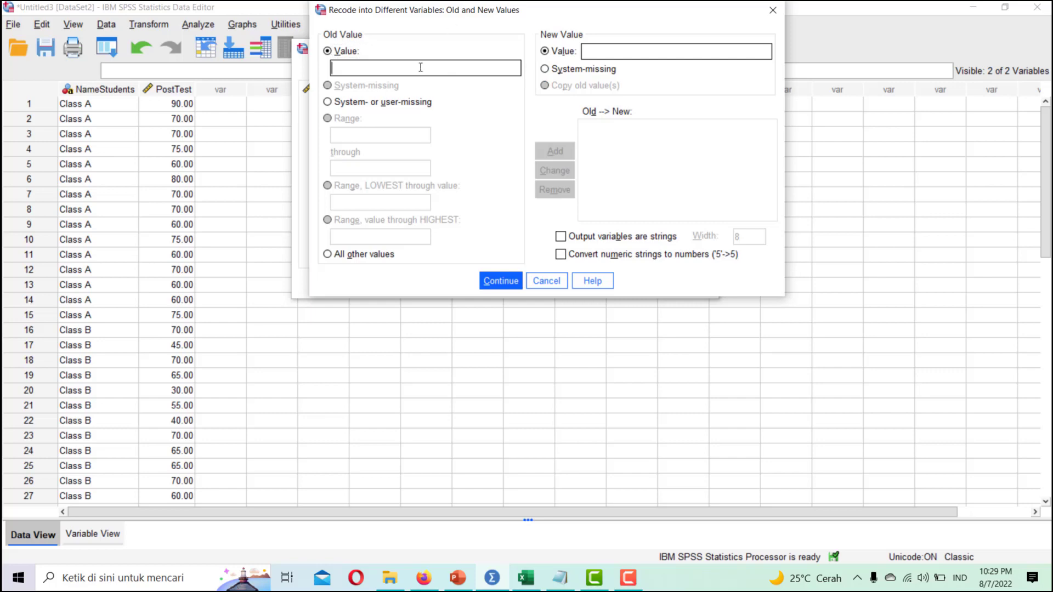
{"action": "type", "text": "Cl"}
{"action": "key", "text": "BackSpace"}
{"action": "type", "text": "lass A"}
{"action": "left_click", "coordinate": [623, 49]}
{"action": "type", "text": "1"}
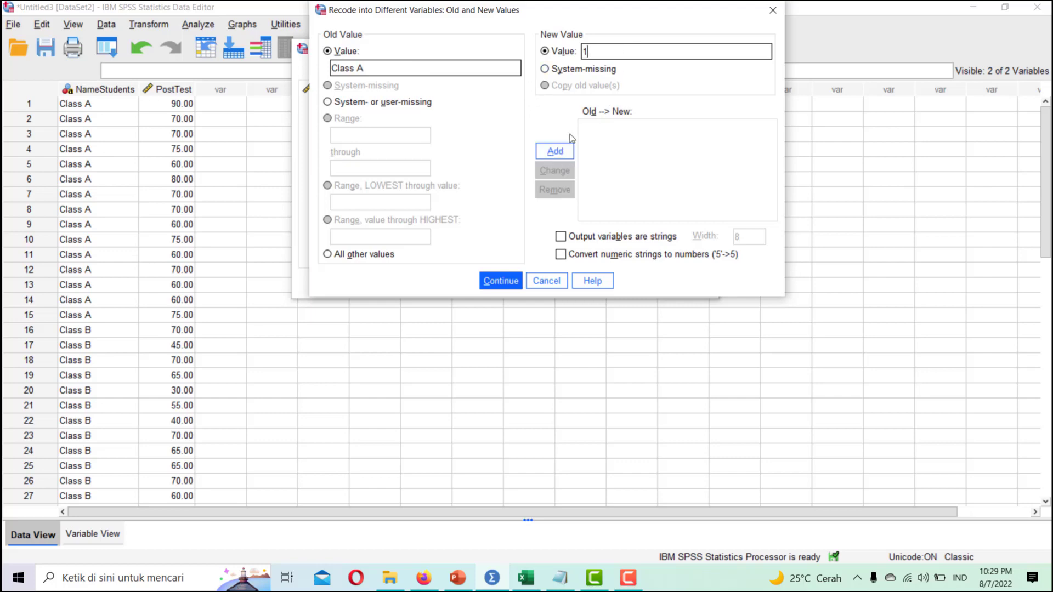
{"action": "left_click", "coordinate": [556, 152]}
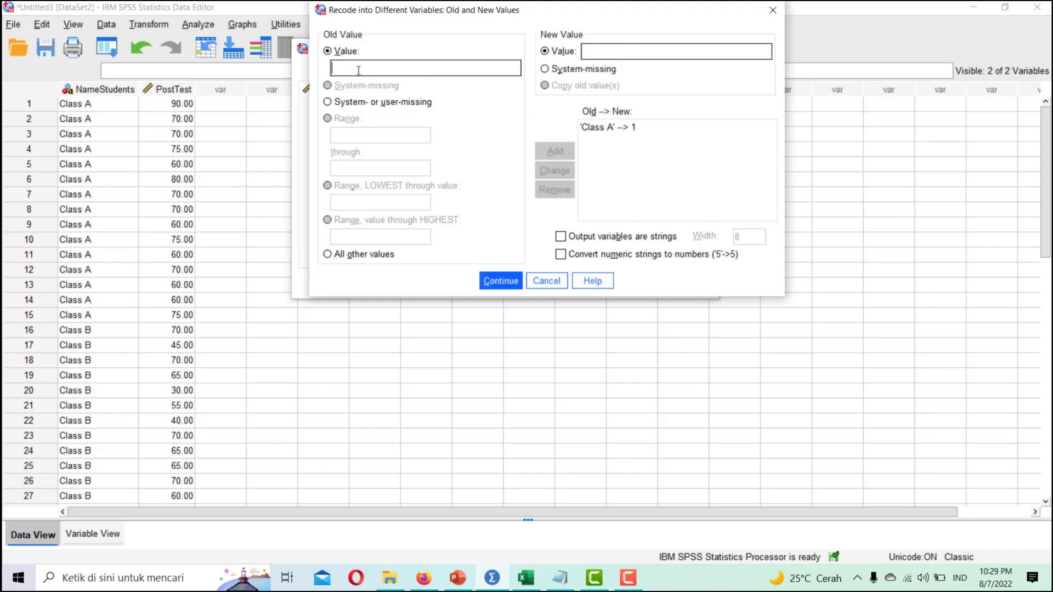
Step: Add a recode rule that converts Class B to 2, and run the recode
{"action": "type", "text": "Class B"}
{"action": "left_click", "coordinate": [634, 58]}
{"action": "type", "text": "2"}
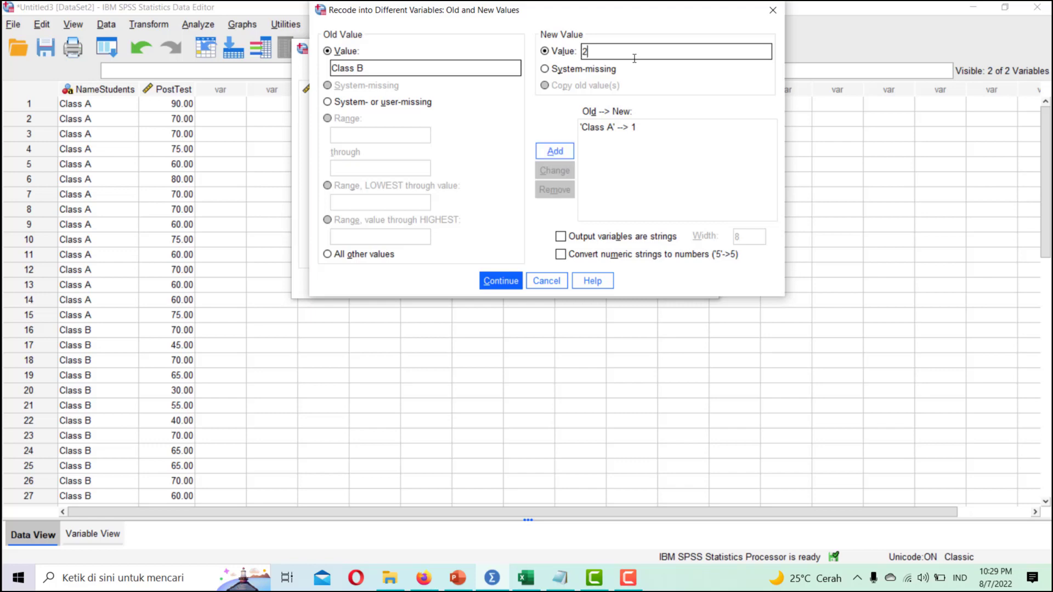
{"action": "left_click", "coordinate": [556, 155]}
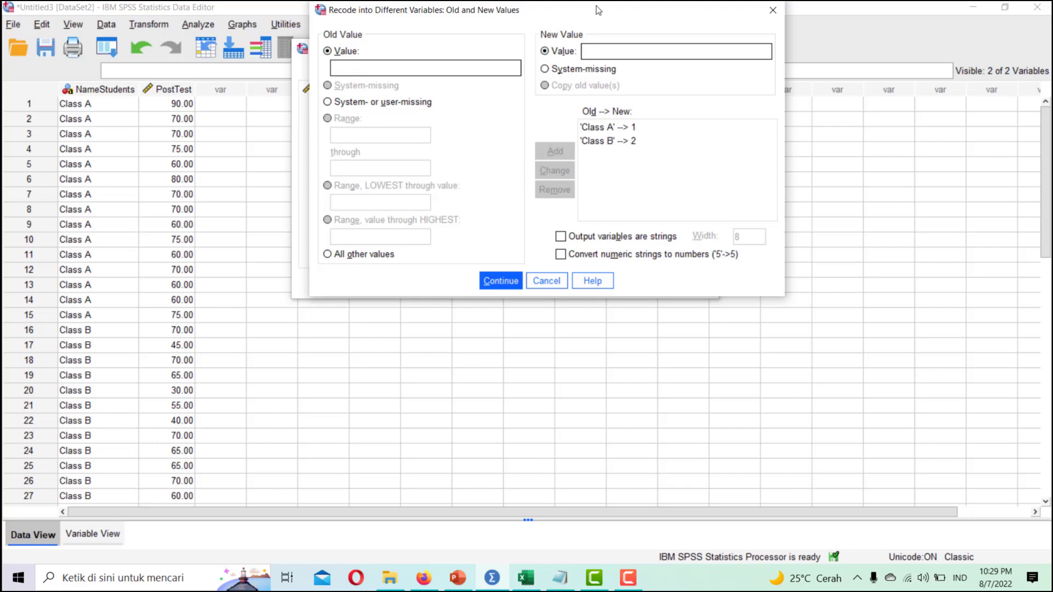
{"action": "left_click_drag", "start_coordinate": [597, 6], "coordinate": [931, 106]}
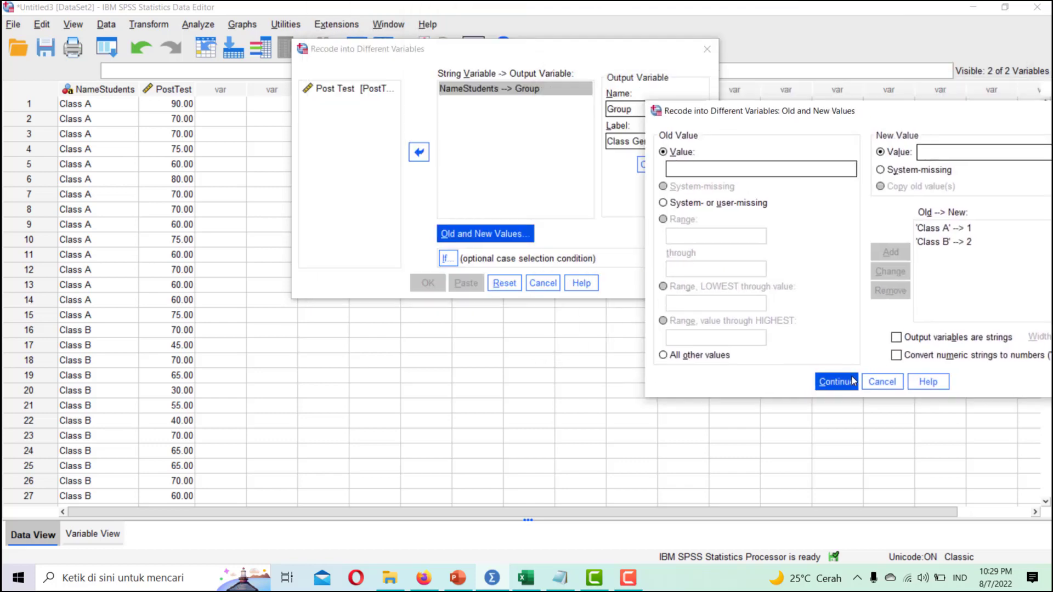
{"action": "left_click", "coordinate": [836, 382]}
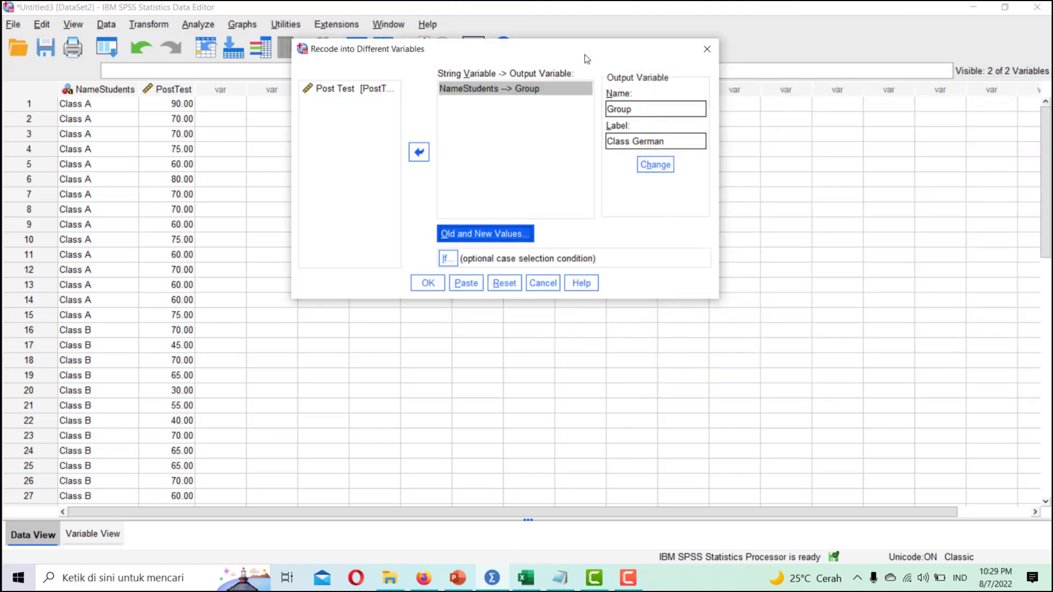
{"action": "left_click_drag", "start_coordinate": [606, 54], "coordinate": [902, 228]}
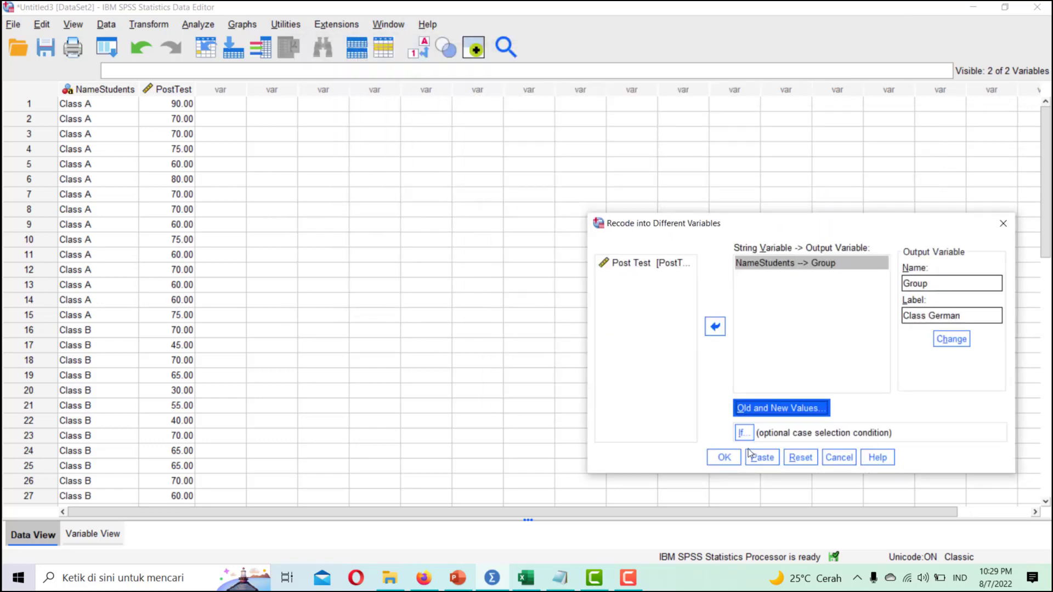
{"action": "left_click", "coordinate": [723, 457]}
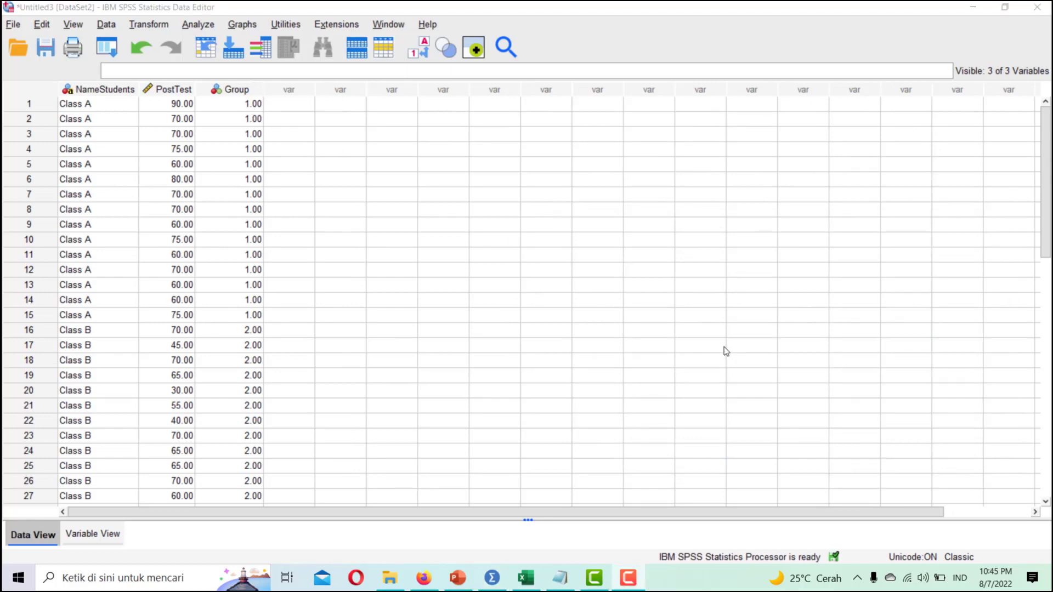
Step: Add the value label Group A for value 1 of the Group variable
{"action": "left_click", "coordinate": [114, 538]}
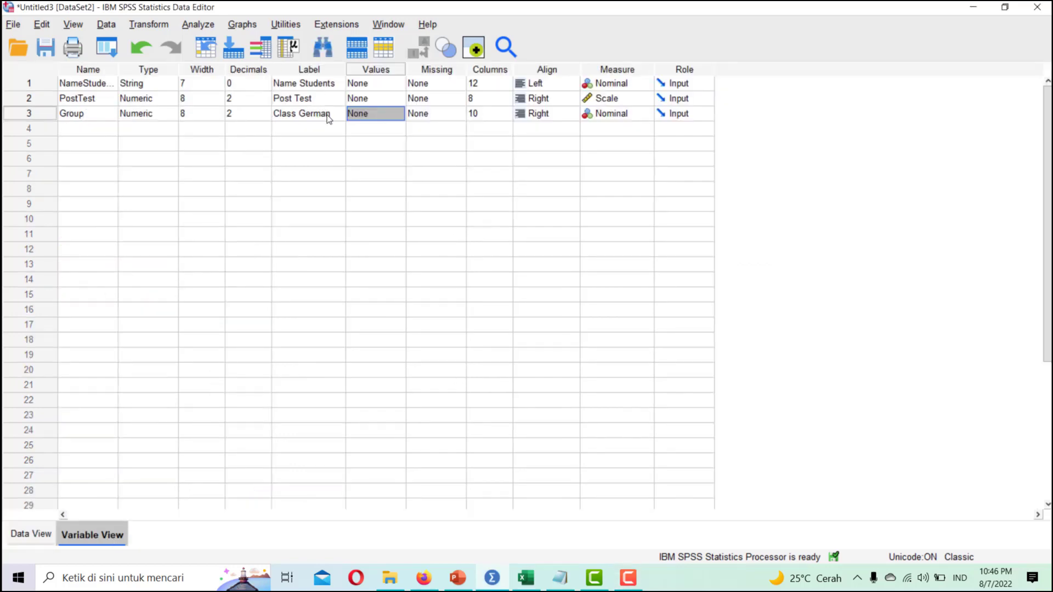
{"action": "left_click", "coordinate": [401, 114]}
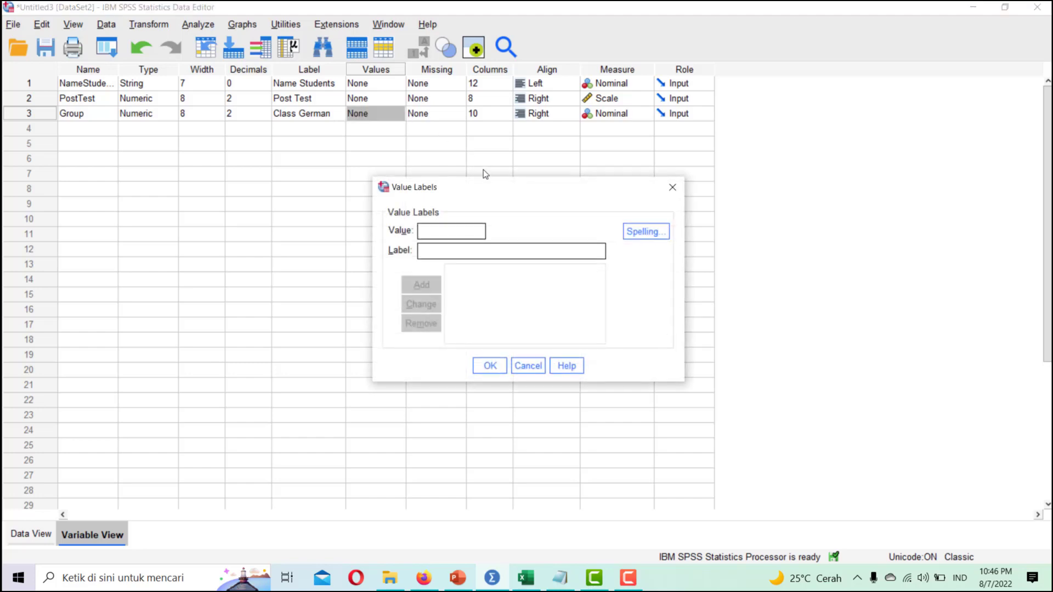
{"action": "left_click_drag", "start_coordinate": [486, 187], "coordinate": [443, 74]}
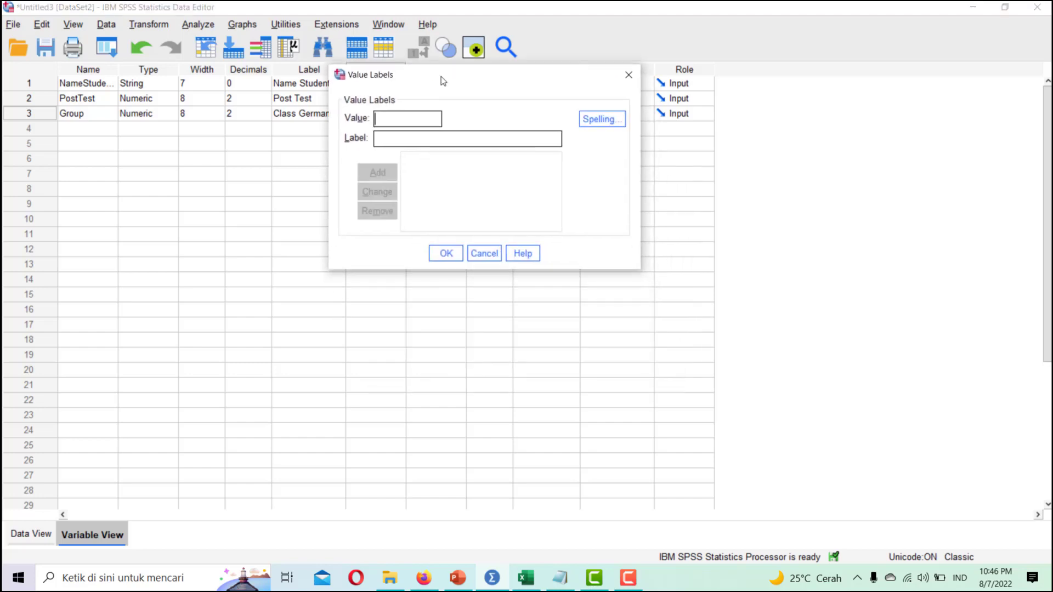
{"action": "left_click", "coordinate": [405, 117]}
{"action": "type", "text": "1"}
{"action": "left_click", "coordinate": [398, 144]}
{"action": "type", "text": "Group "}
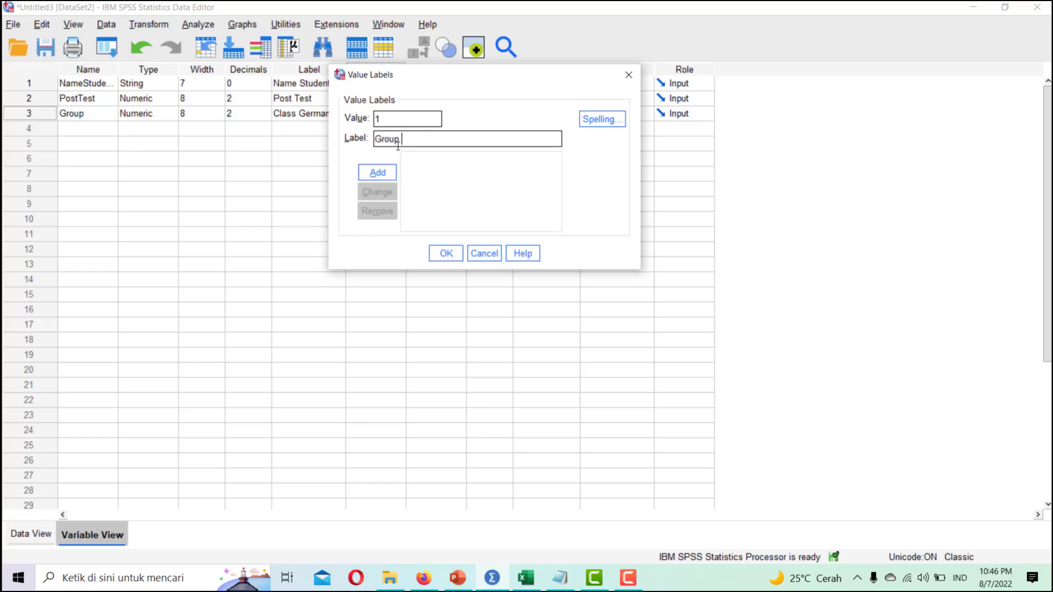
{"action": "type", "text": "A"}
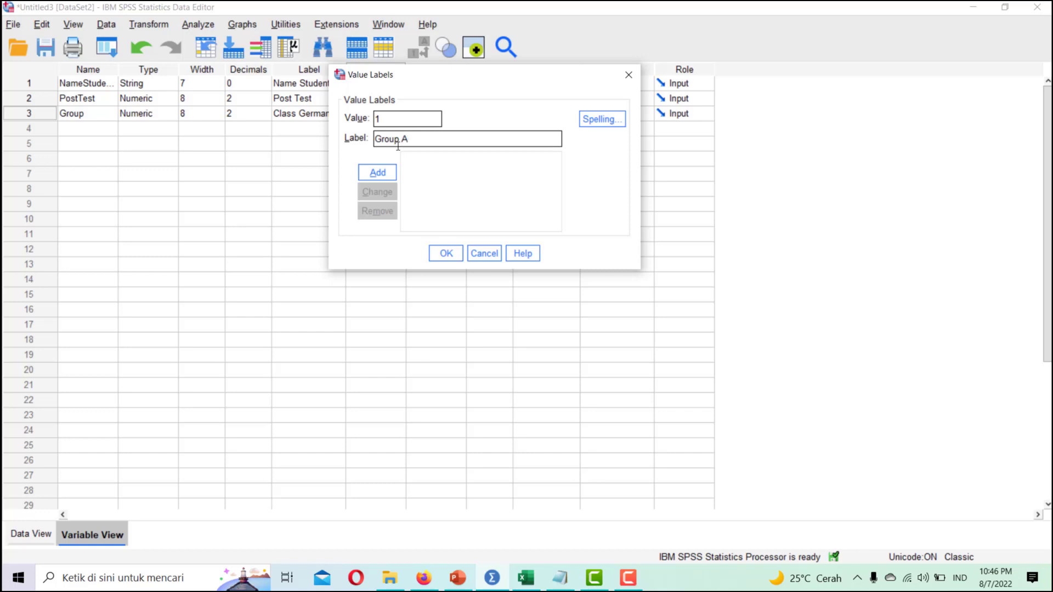
{"action": "left_click", "coordinate": [377, 172]}
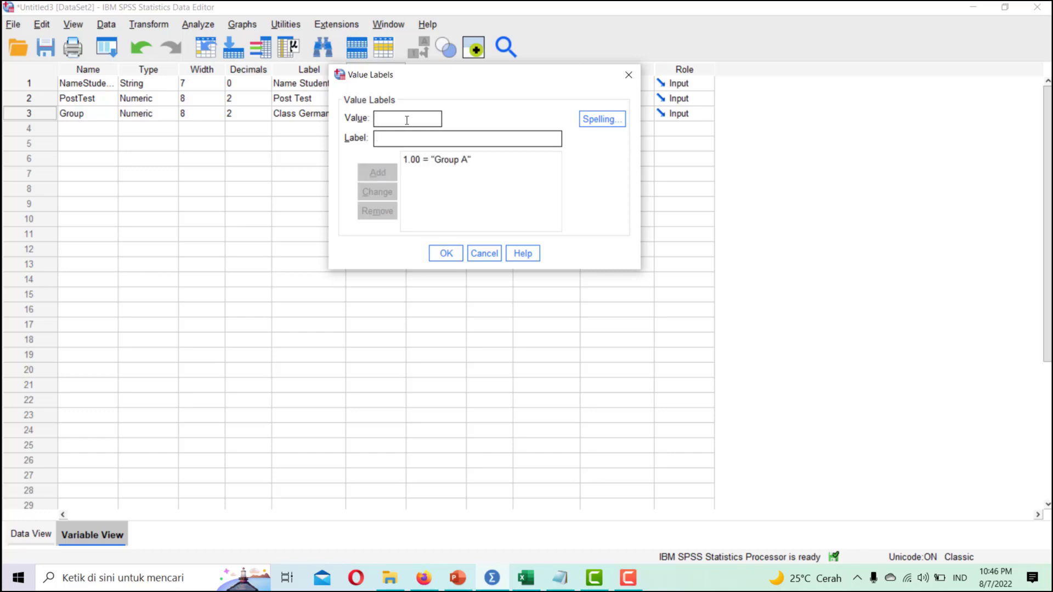
Step: Add the value label Group B for value 2 of the Group variable, apply the labels, and return to the data
{"action": "type", "text": "2"}
{"action": "left_click", "coordinate": [388, 141]}
{"action": "type", "text": "Group B"}
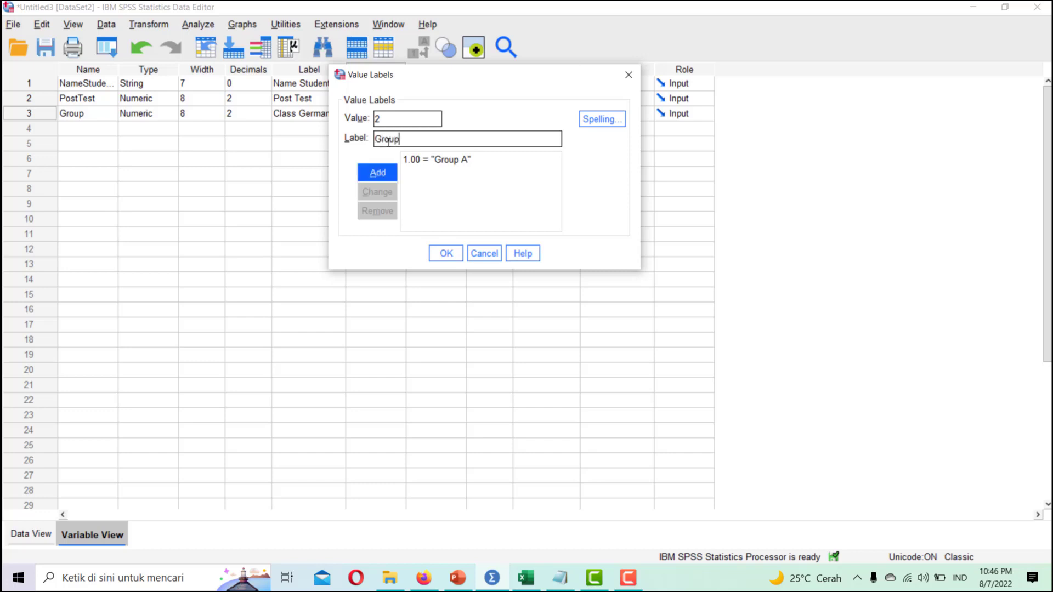
{"action": "left_click", "coordinate": [380, 169]}
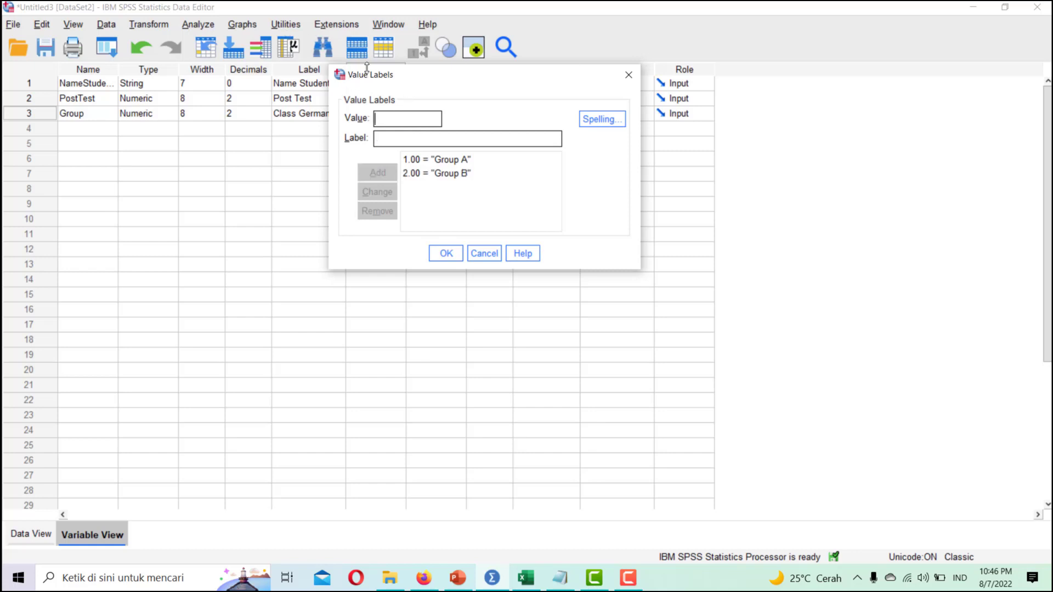
{"action": "left_click_drag", "start_coordinate": [370, 79], "coordinate": [260, 33]}
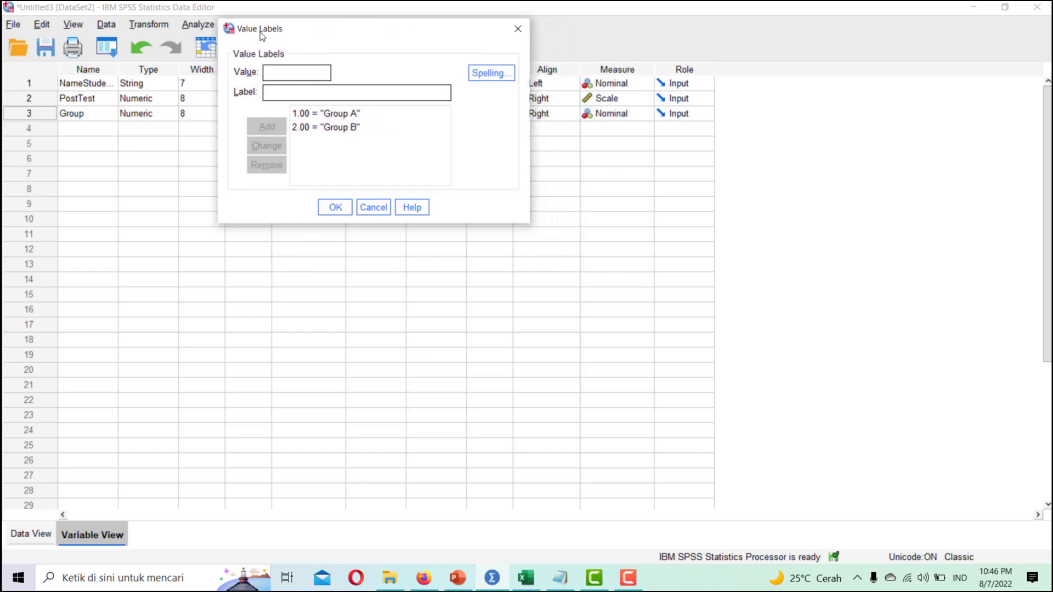
{"action": "left_click", "coordinate": [336, 208]}
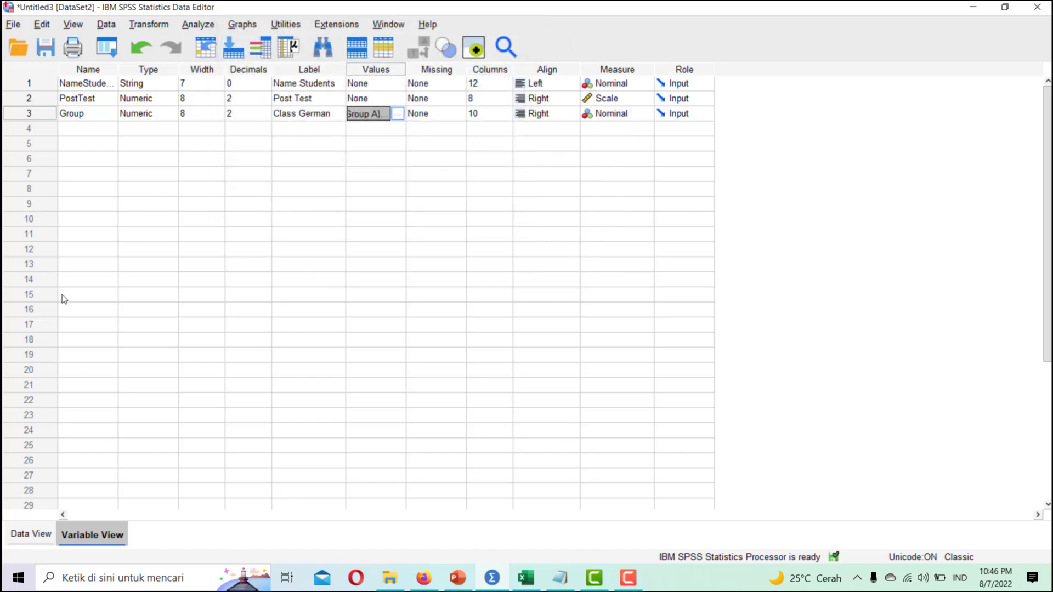
{"action": "left_click", "coordinate": [33, 535]}
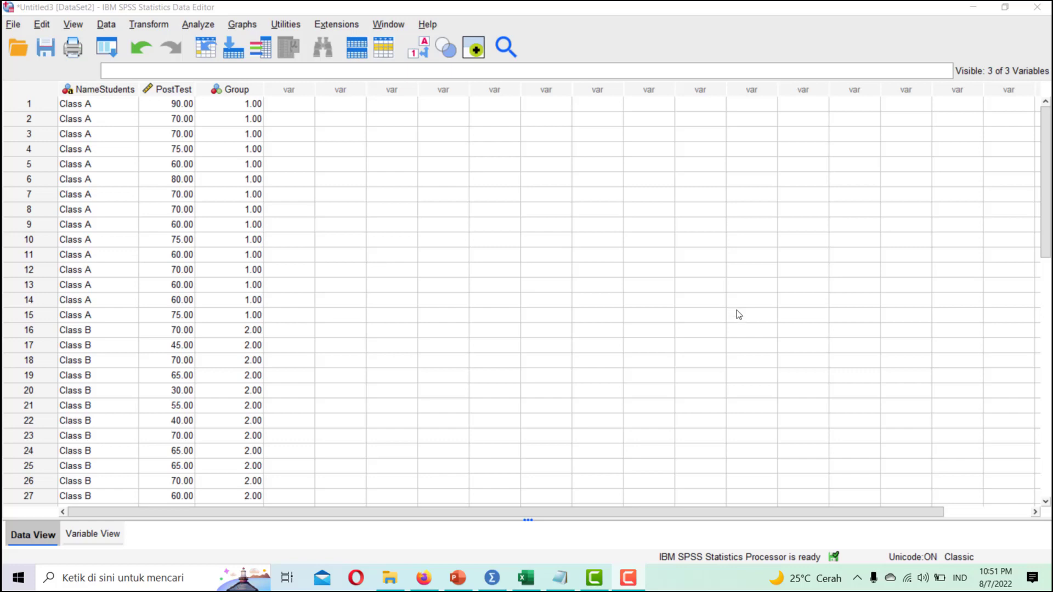
Step: Set up an Explore analysis with Post Test as the dependent variable and Class German as the factor
{"action": "left_click", "coordinate": [199, 25]}
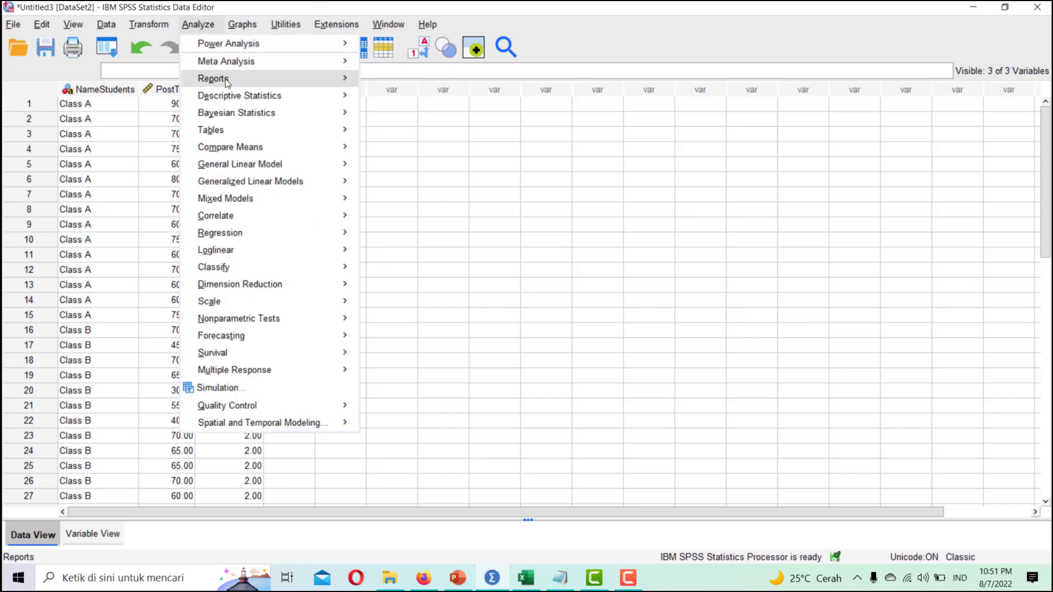
{"action": "mouse_move", "coordinate": [283, 97]}
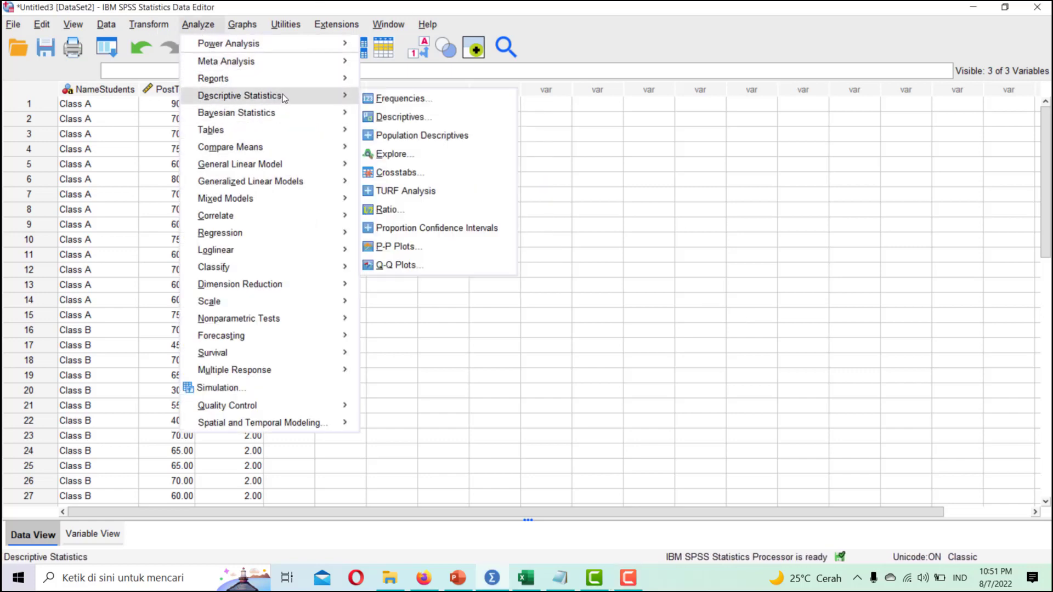
{"action": "left_click", "coordinate": [410, 157]}
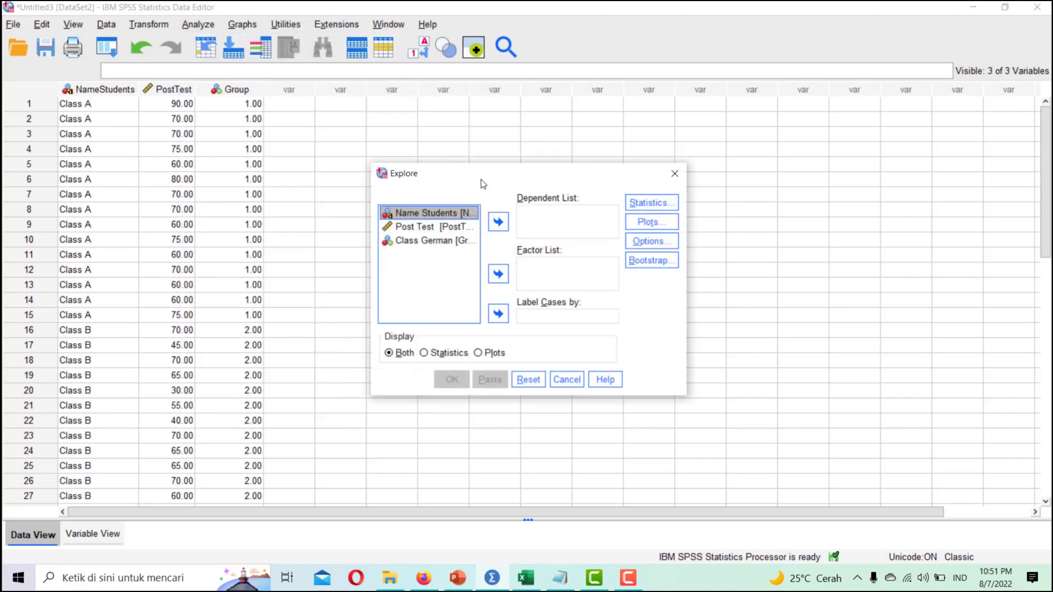
{"action": "left_click_drag", "start_coordinate": [485, 178], "coordinate": [439, 15]}
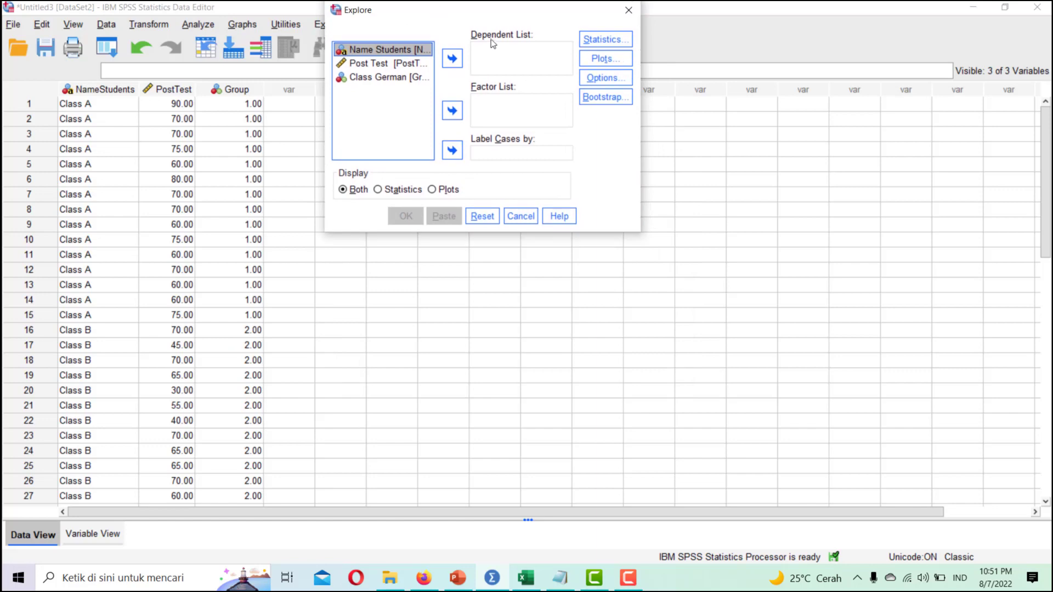
{"action": "left_click", "coordinate": [398, 63]}
{"action": "left_click", "coordinate": [452, 58]}
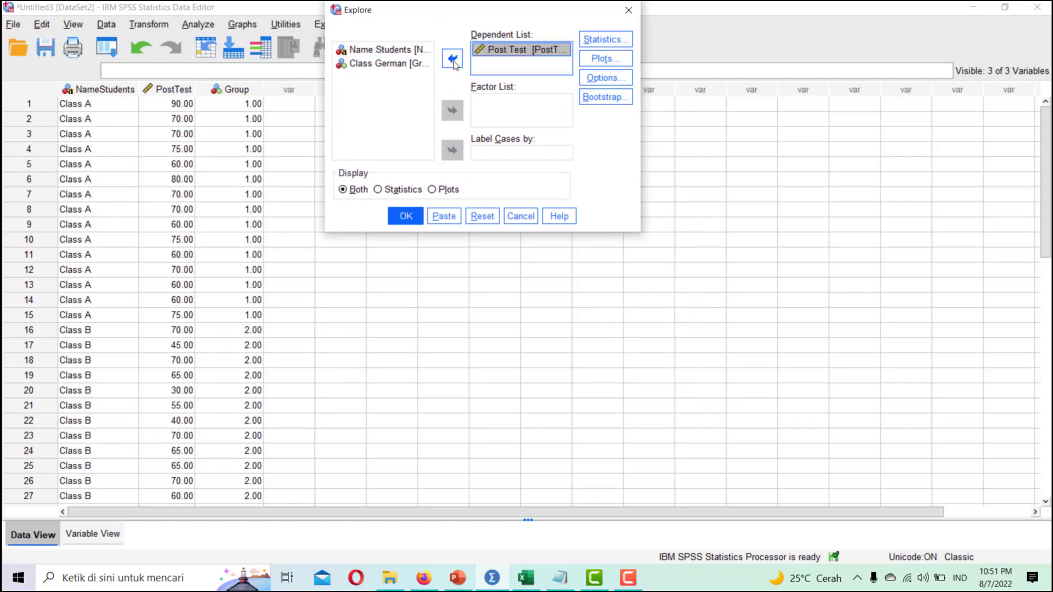
{"action": "left_click", "coordinate": [374, 65]}
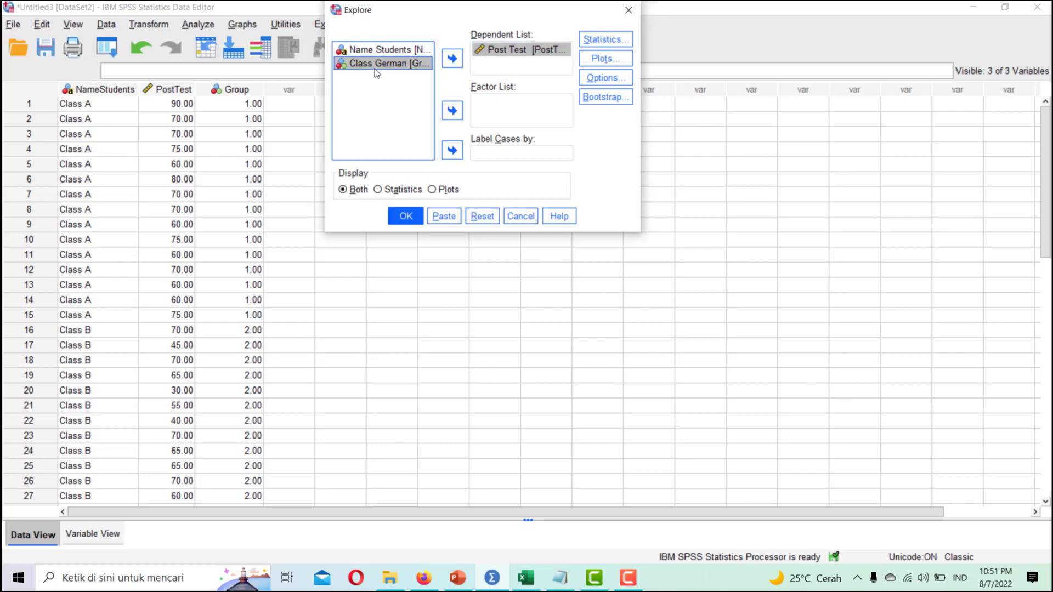
{"action": "left_click", "coordinate": [455, 115]}
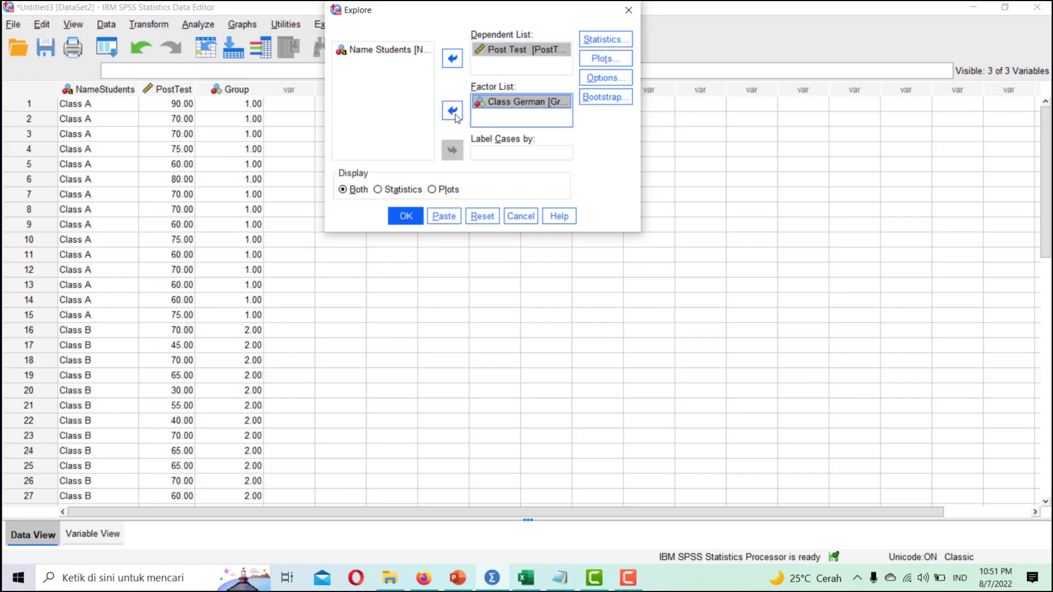
Step: Accept Descriptives with a 95% confidence interval for the mean as the Explore statistics
{"action": "left_click", "coordinate": [618, 44]}
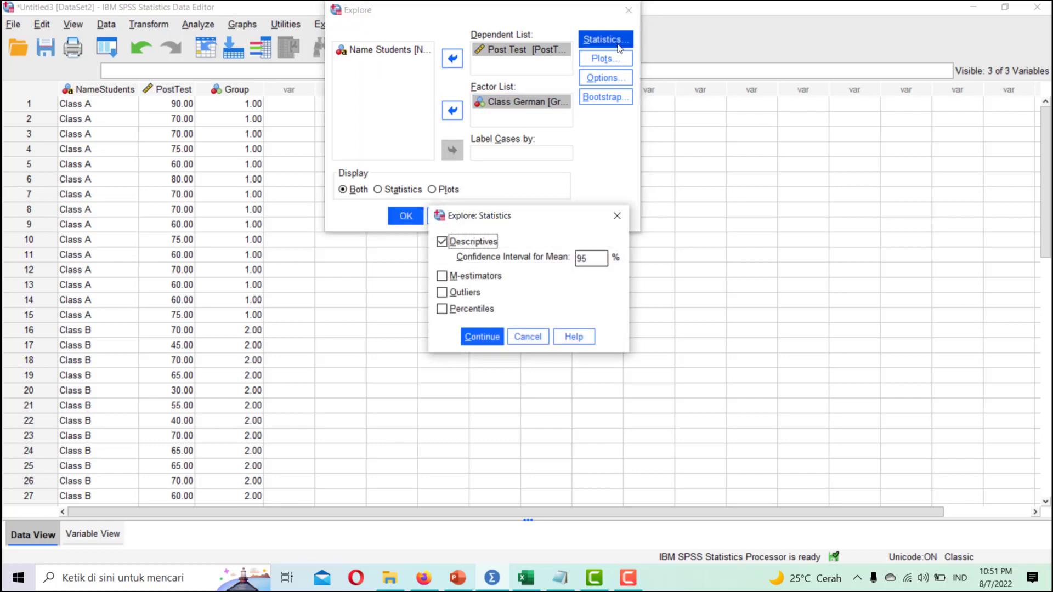
{"action": "left_click_drag", "start_coordinate": [575, 220], "coordinate": [594, 97]}
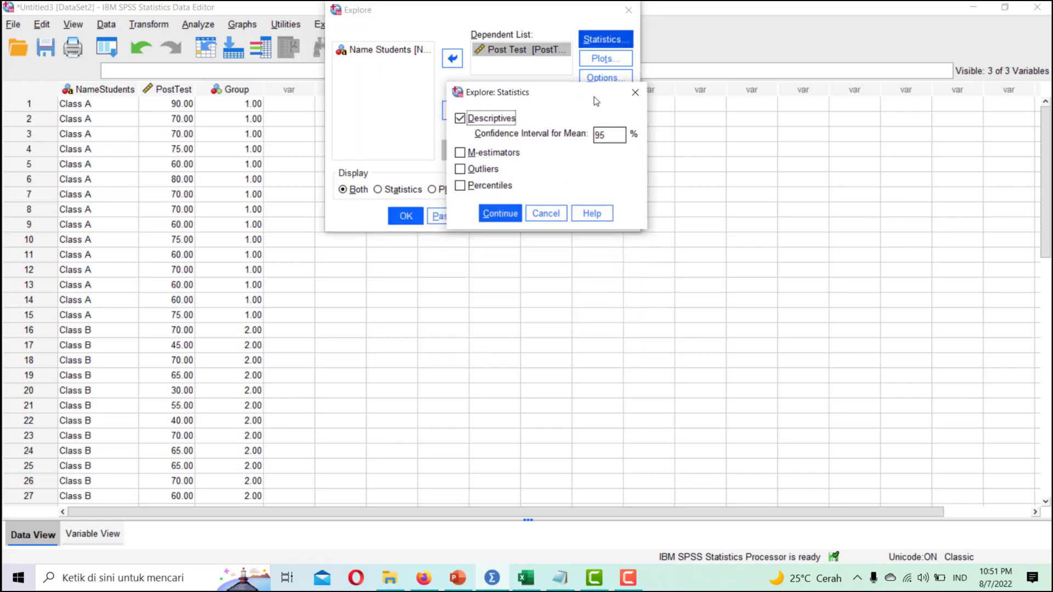
{"action": "left_click", "coordinate": [507, 213]}
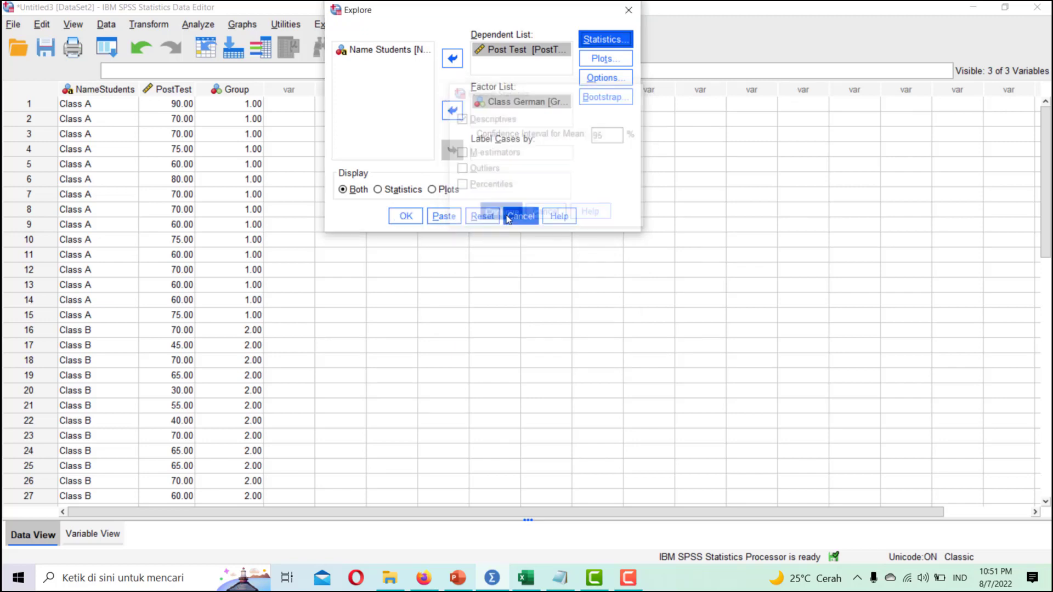
Step: Include histograms and normality plots with tests in the Explore plots
{"action": "left_click", "coordinate": [606, 62]}
{"action": "left_click_drag", "start_coordinate": [577, 172], "coordinate": [614, 66]}
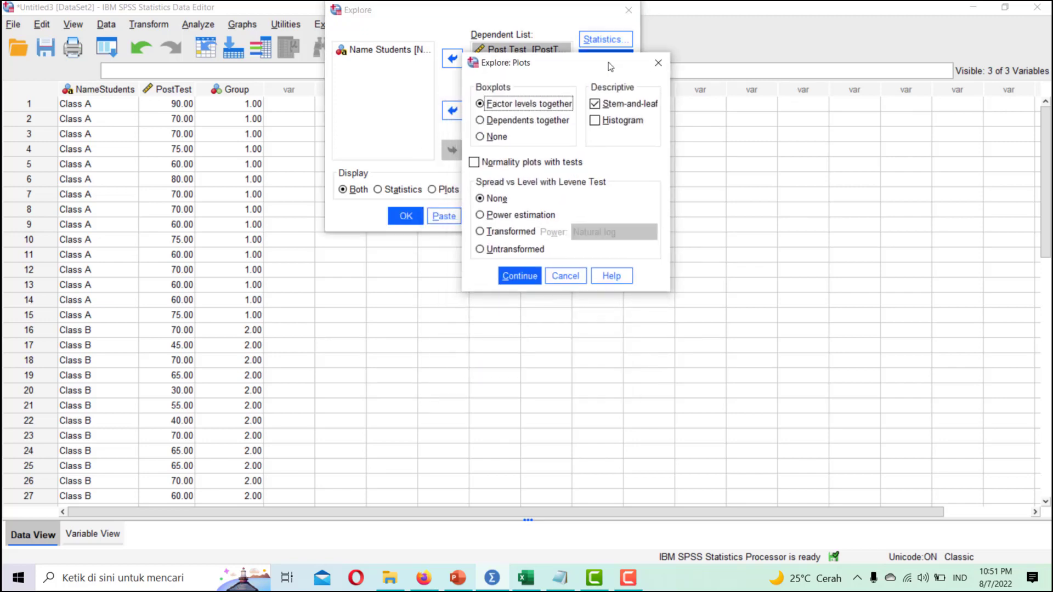
{"action": "left_click", "coordinate": [607, 122]}
{"action": "left_click", "coordinate": [551, 162]}
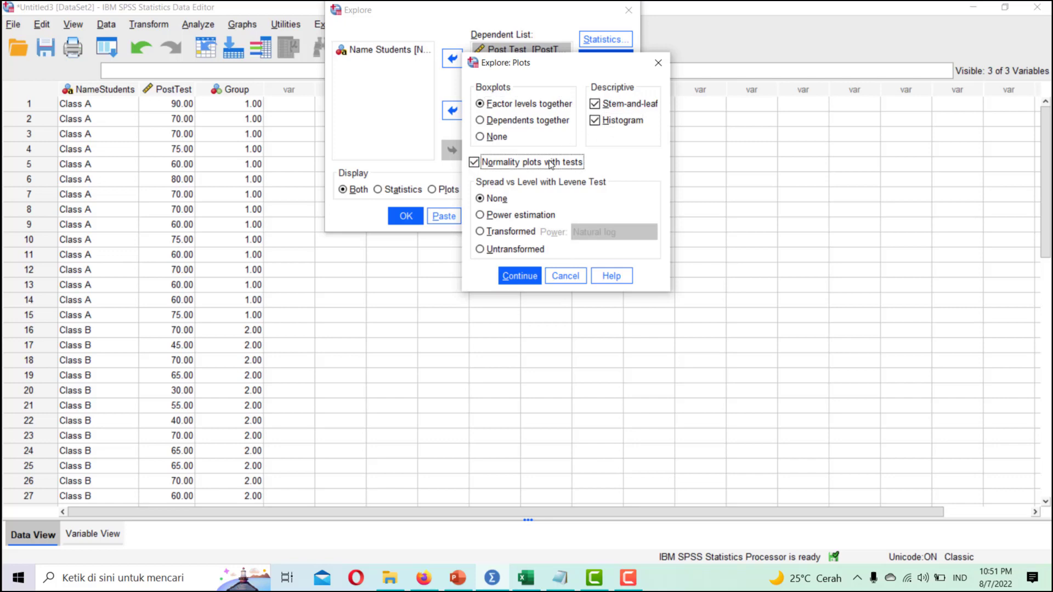
{"action": "left_click_drag", "start_coordinate": [552, 68], "coordinate": [700, 55]}
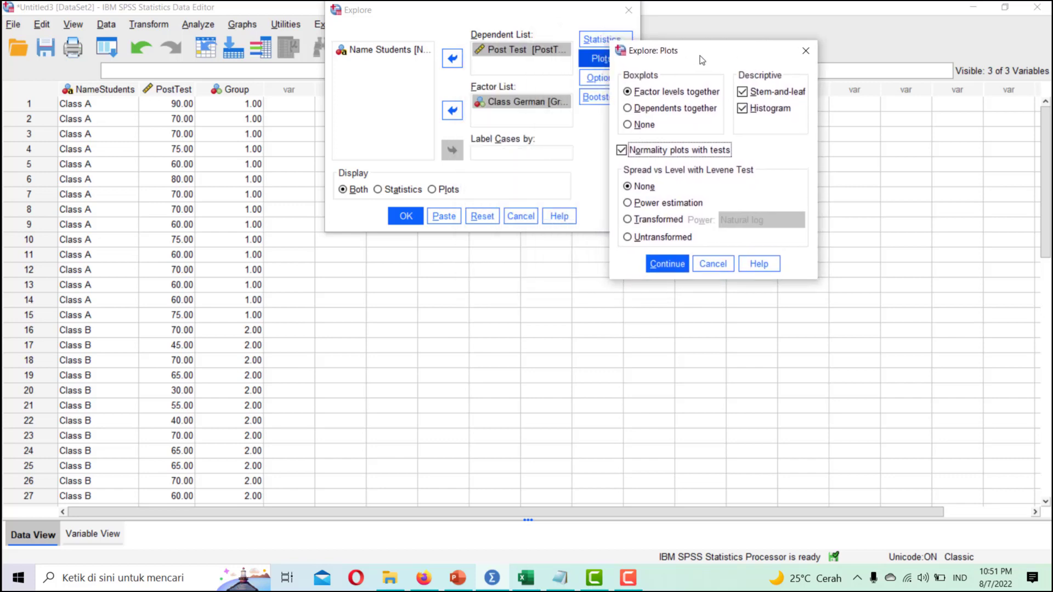
{"action": "left_click", "coordinate": [666, 263]}
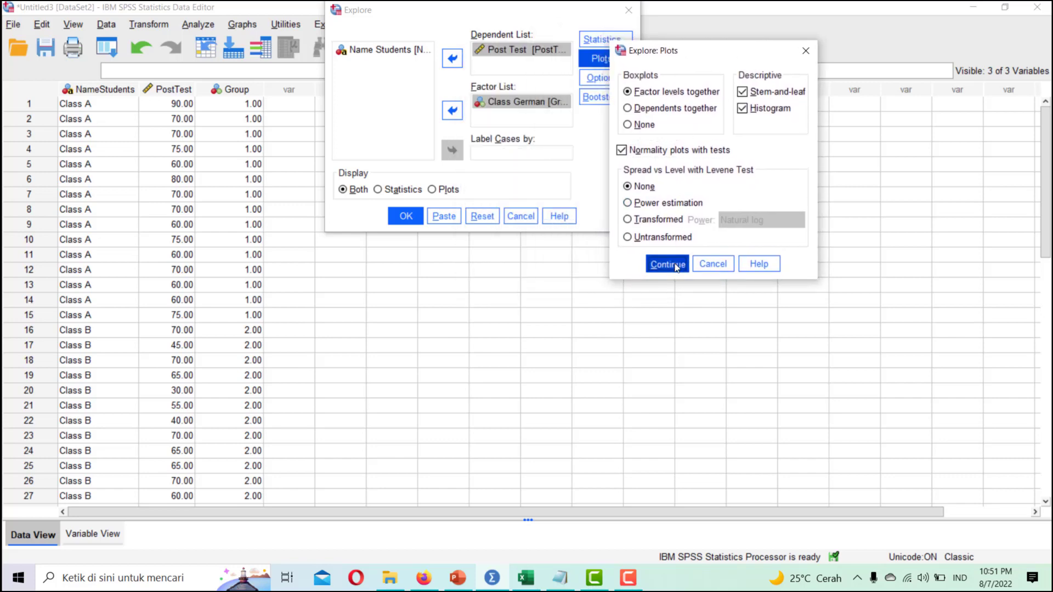
Step: Run the Explore analysis, review the output down to the Tests of Normality table, and return to the data
{"action": "left_click", "coordinate": [406, 216]}
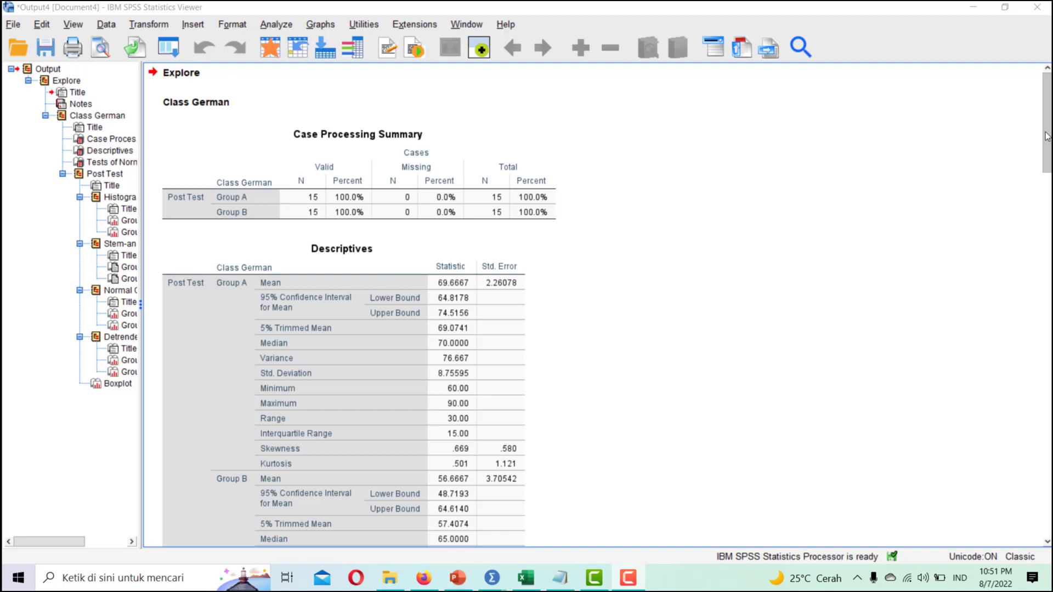
{"action": "left_click_drag", "start_coordinate": [1048, 136], "coordinate": [1047, 188]}
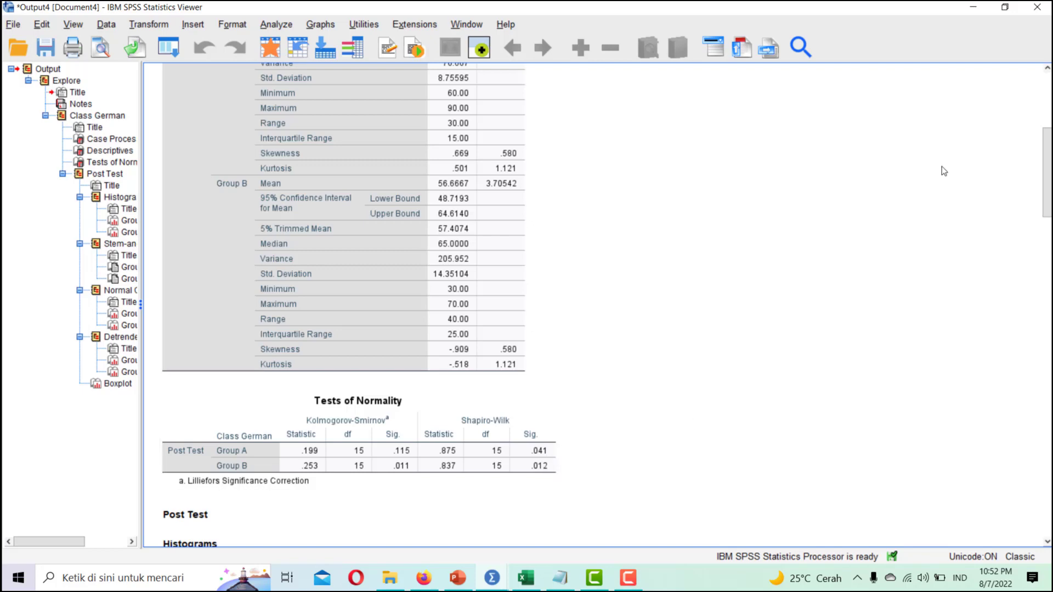
{"action": "left_click", "coordinate": [973, 10]}
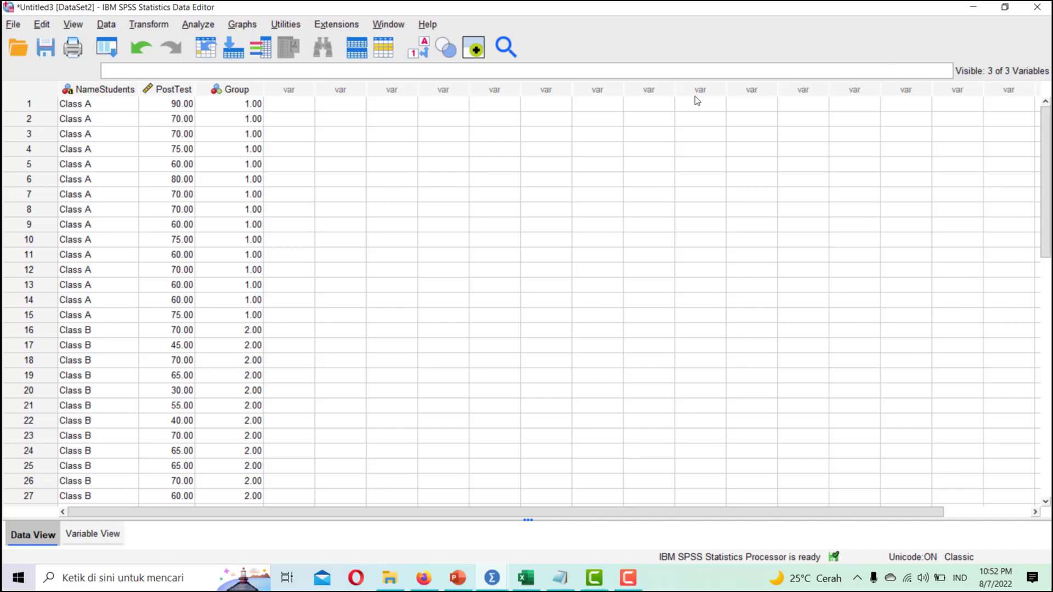
Step: Set up a legacy histogram of Post Test with the normal curve displayed
{"action": "left_click", "coordinate": [239, 26]}
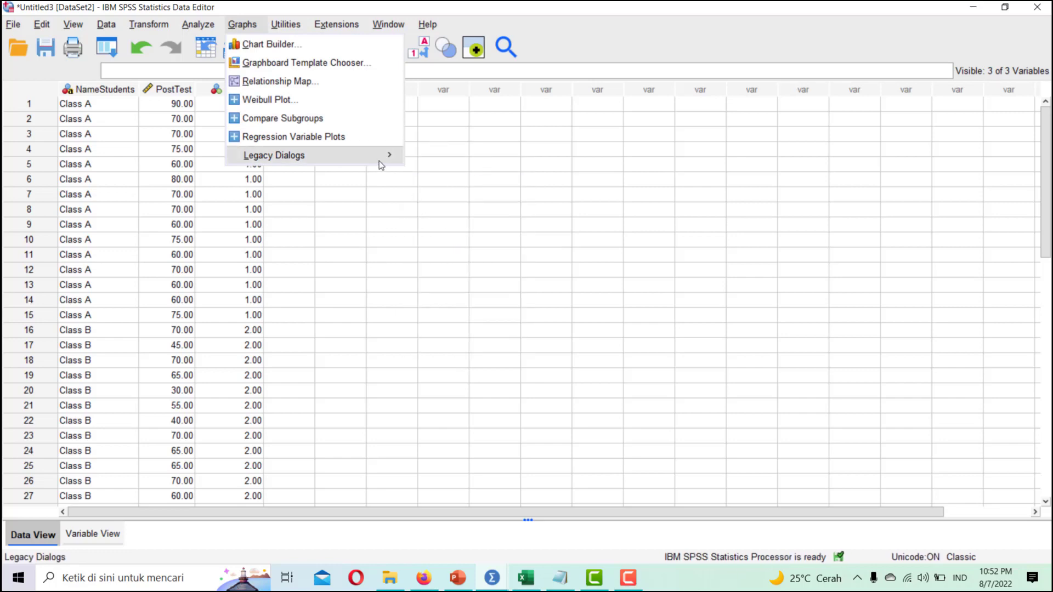
{"action": "mouse_move", "coordinate": [390, 160]}
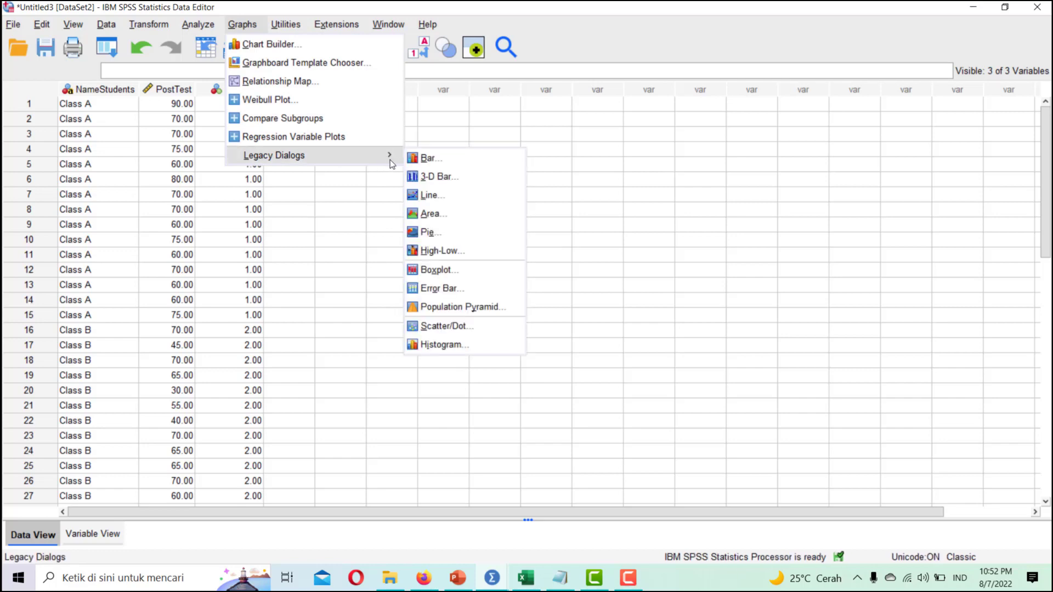
{"action": "left_click", "coordinate": [435, 346]}
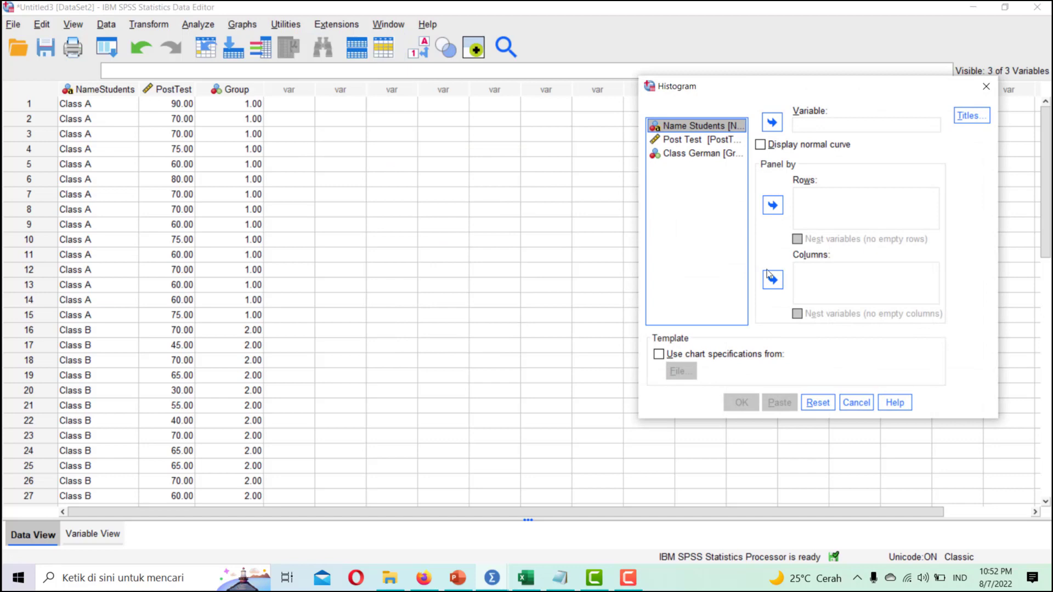
{"action": "left_click", "coordinate": [709, 142]}
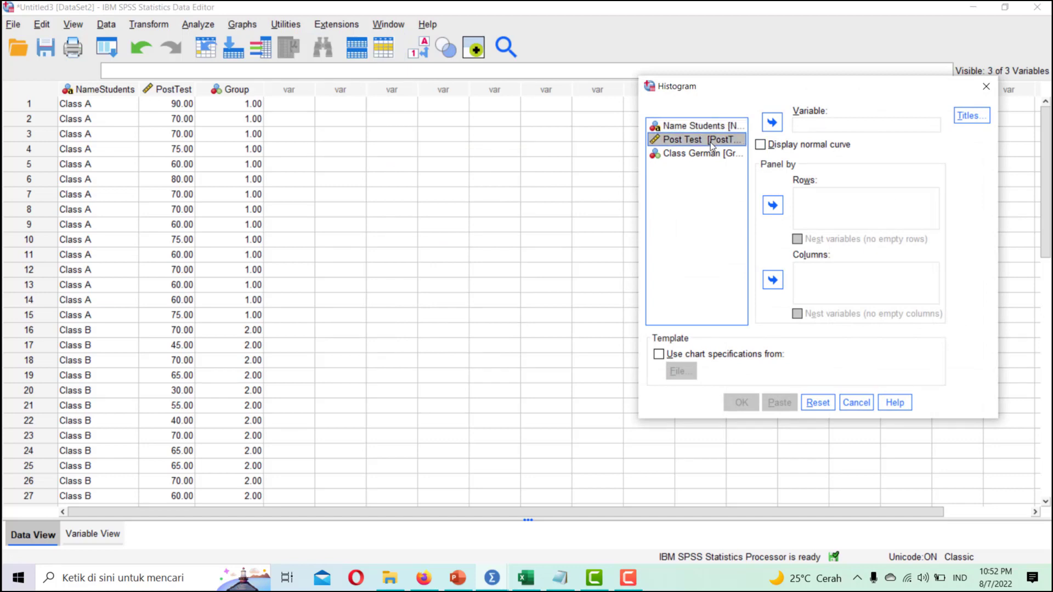
{"action": "left_click", "coordinate": [772, 122]}
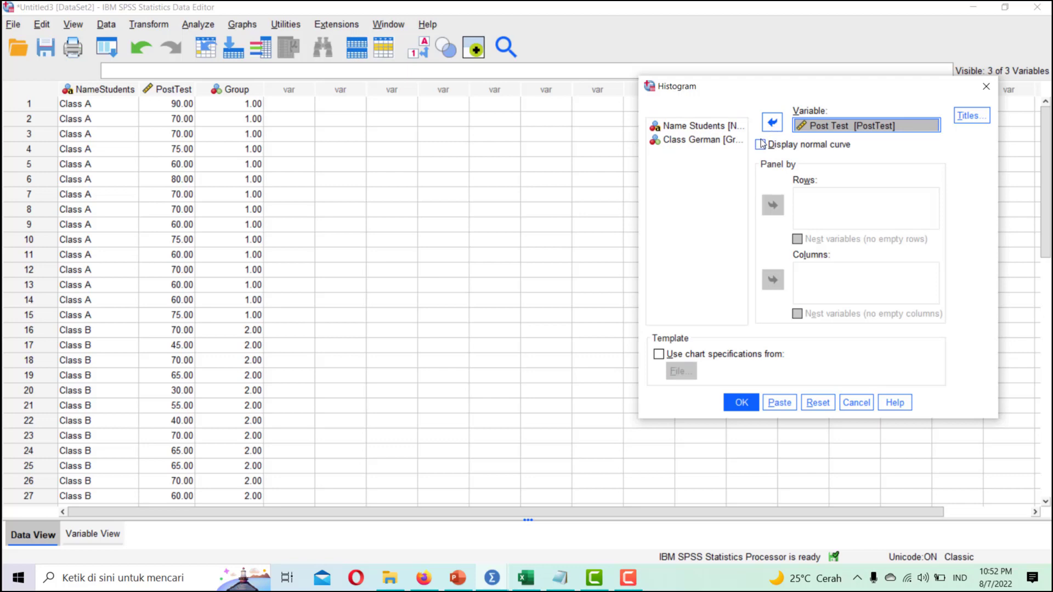
{"action": "left_click", "coordinate": [760, 145]}
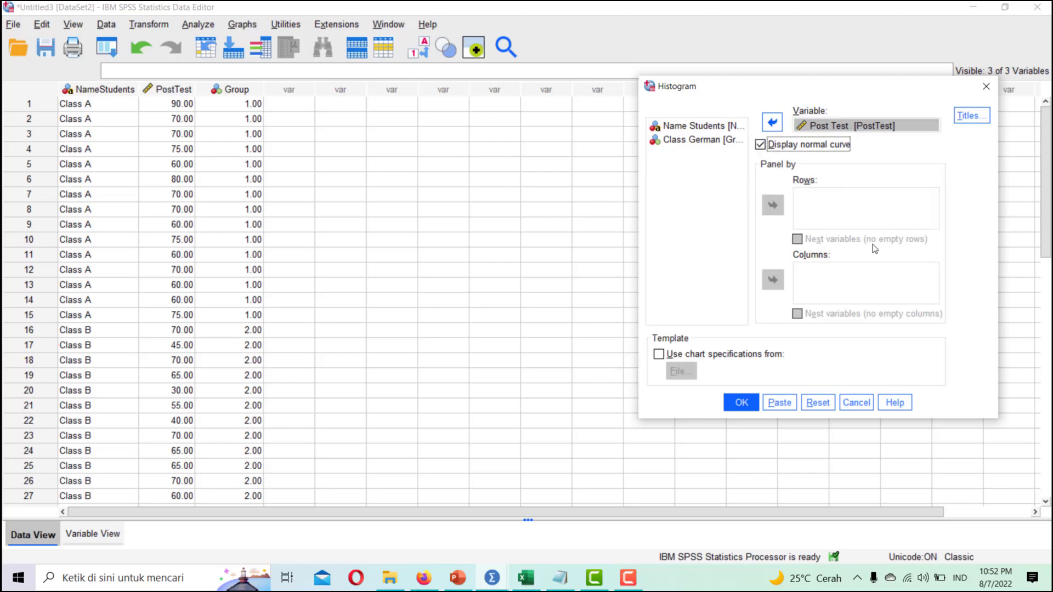
Step: Panel the histogram in rows by Class German with nested variables, and generate the chart
{"action": "left_click", "coordinate": [800, 195]}
{"action": "left_click", "coordinate": [687, 141]}
{"action": "left_click", "coordinate": [687, 141]}
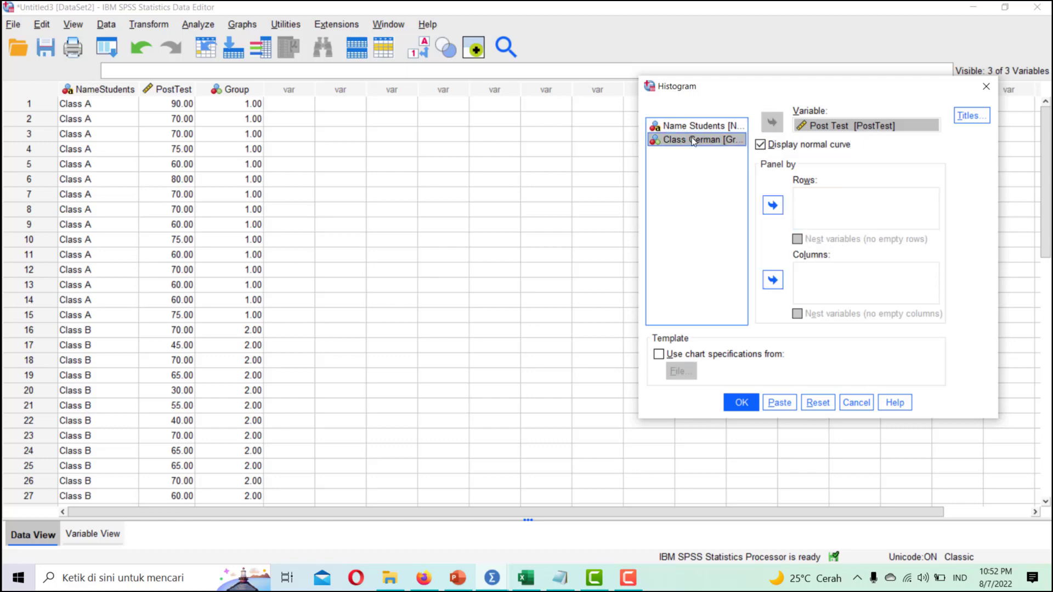
{"action": "left_click", "coordinate": [773, 207]}
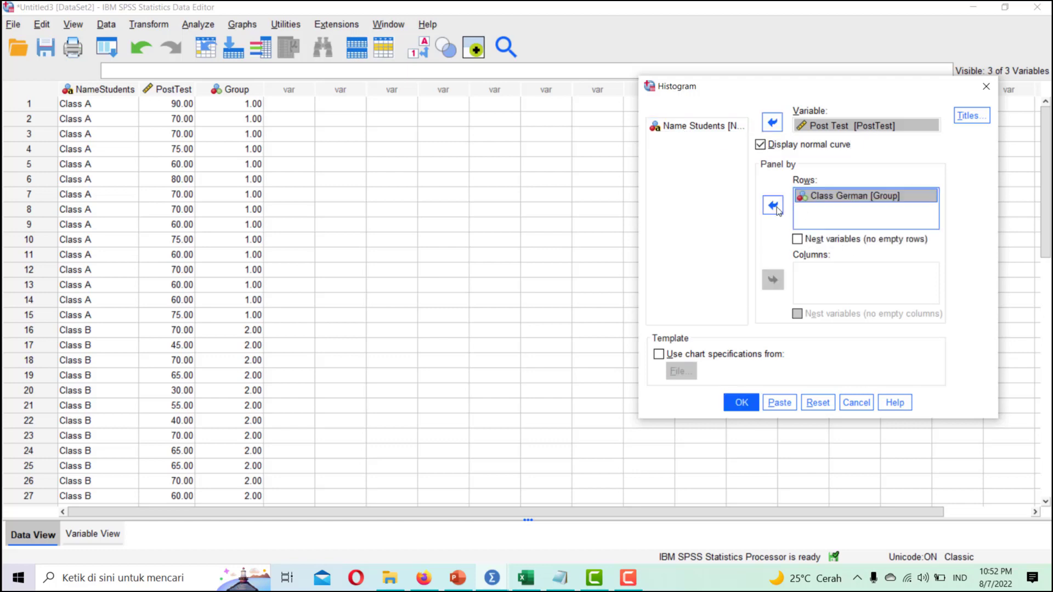
{"action": "left_click", "coordinate": [803, 244]}
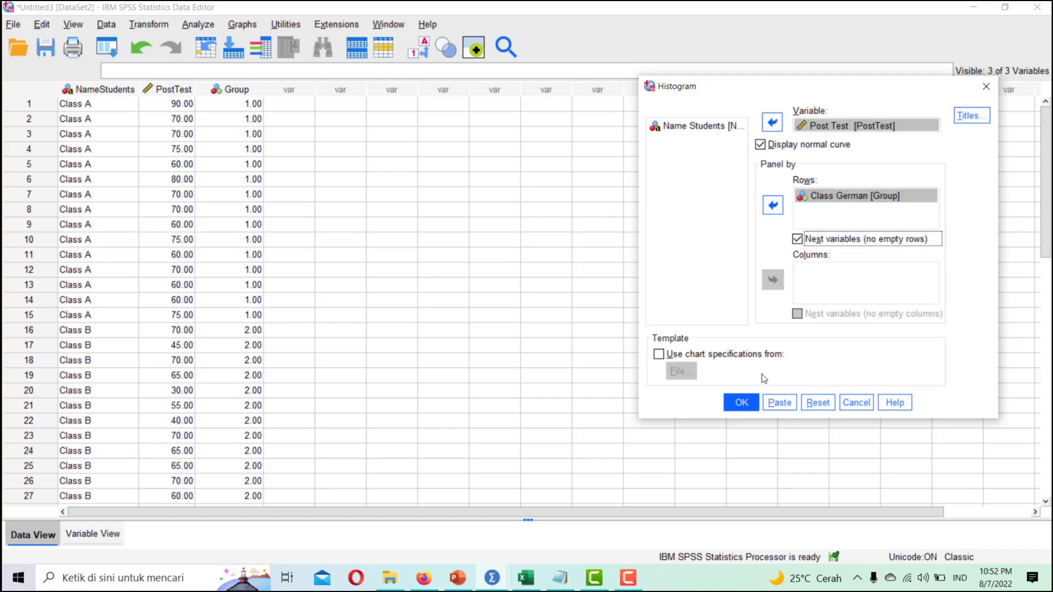
{"action": "left_click", "coordinate": [750, 404]}
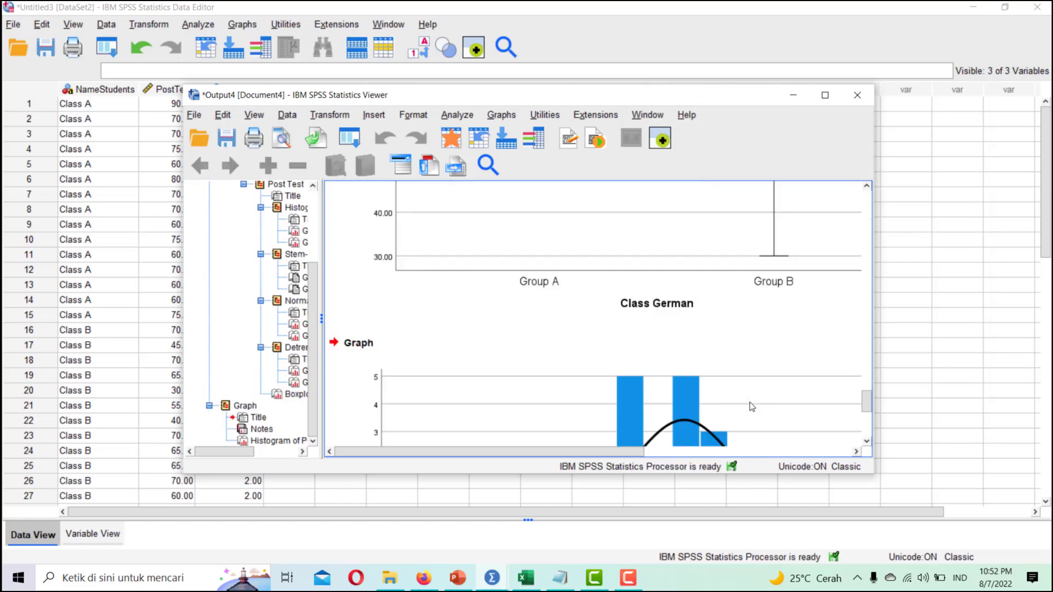
Step: Examine the paneled histogram and the Tests of Normality table in the maximized output, and return to the data
{"action": "left_click", "coordinate": [825, 96]}
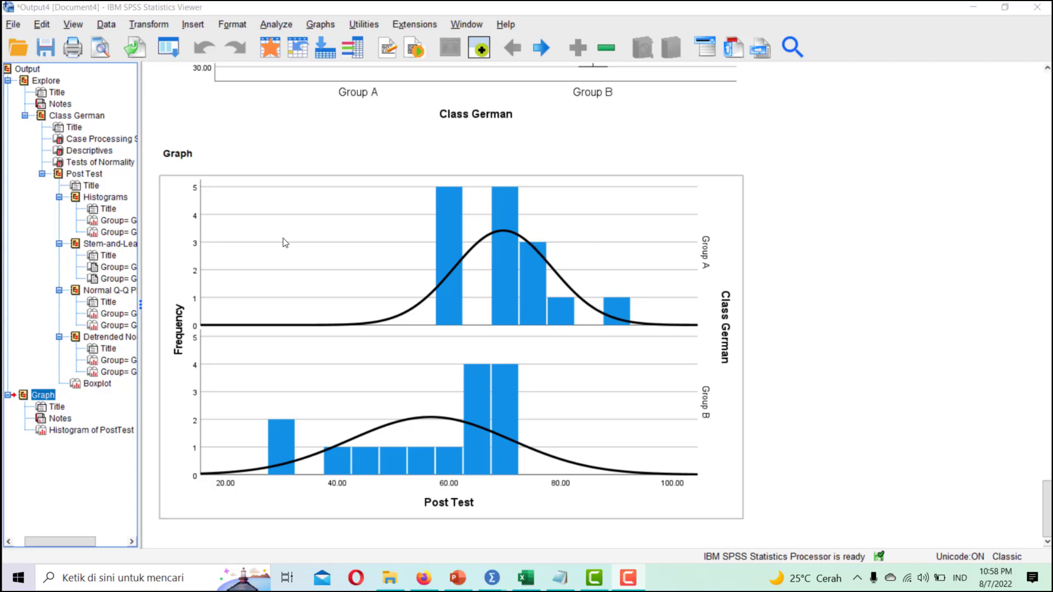
{"action": "left_click", "coordinate": [101, 162]}
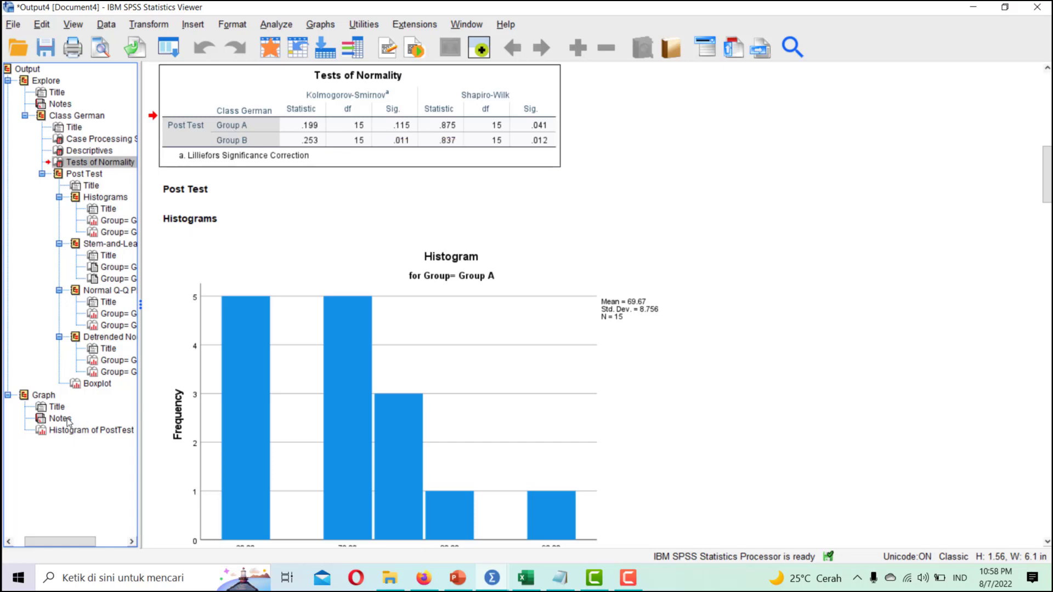
{"action": "left_click", "coordinate": [48, 395]}
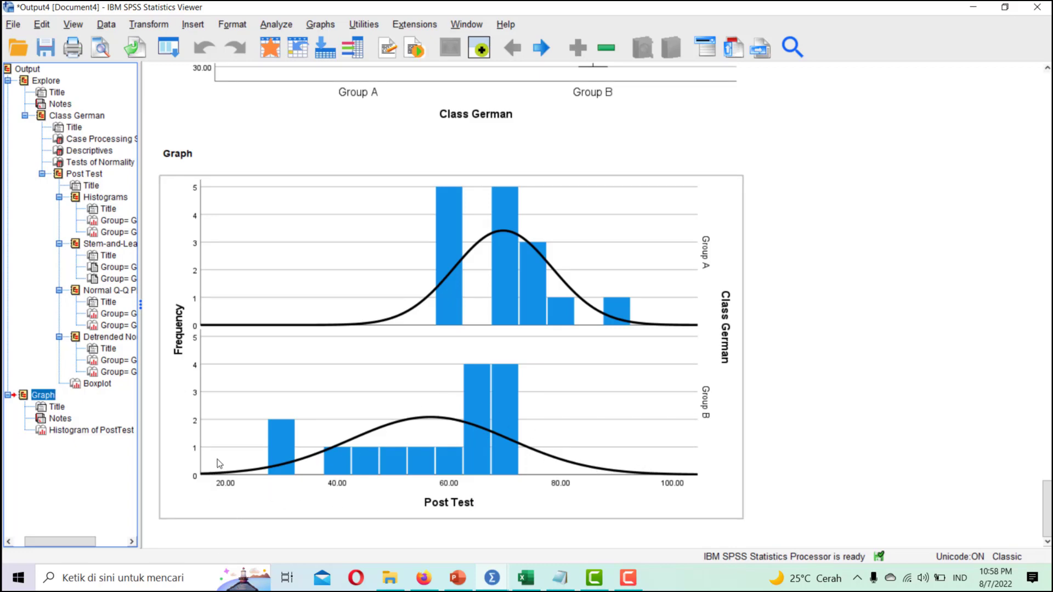
{"action": "left_click", "coordinate": [114, 166]}
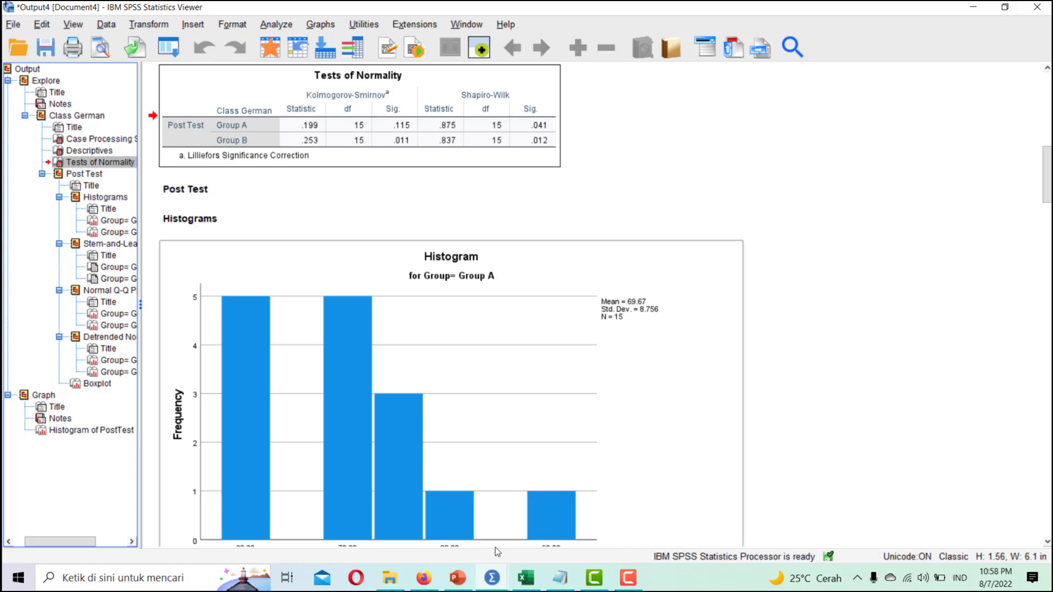
{"action": "mouse_move", "coordinate": [492, 577]}
{"action": "left_click", "coordinate": [453, 529]}
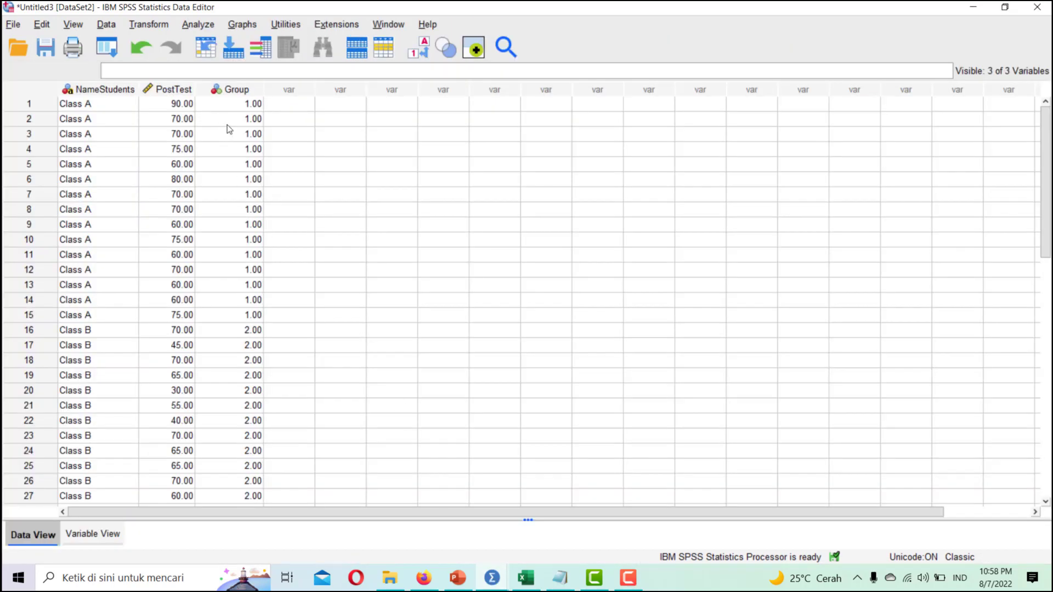
{"action": "left_click", "coordinate": [203, 24]}
{"action": "mouse_move", "coordinate": [261, 147]}
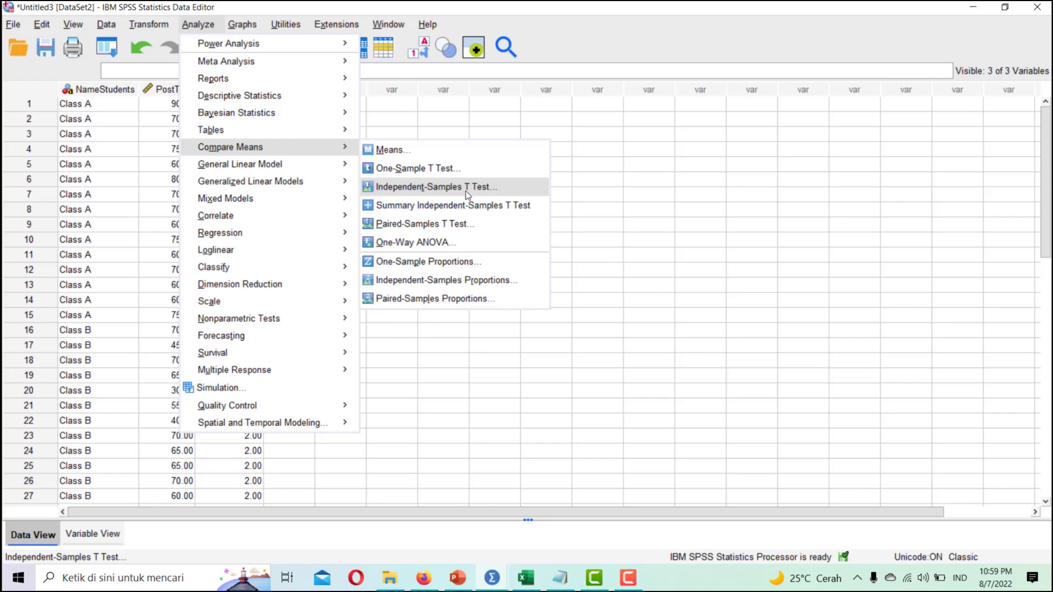
{"action": "left_click", "coordinate": [656, 189]}
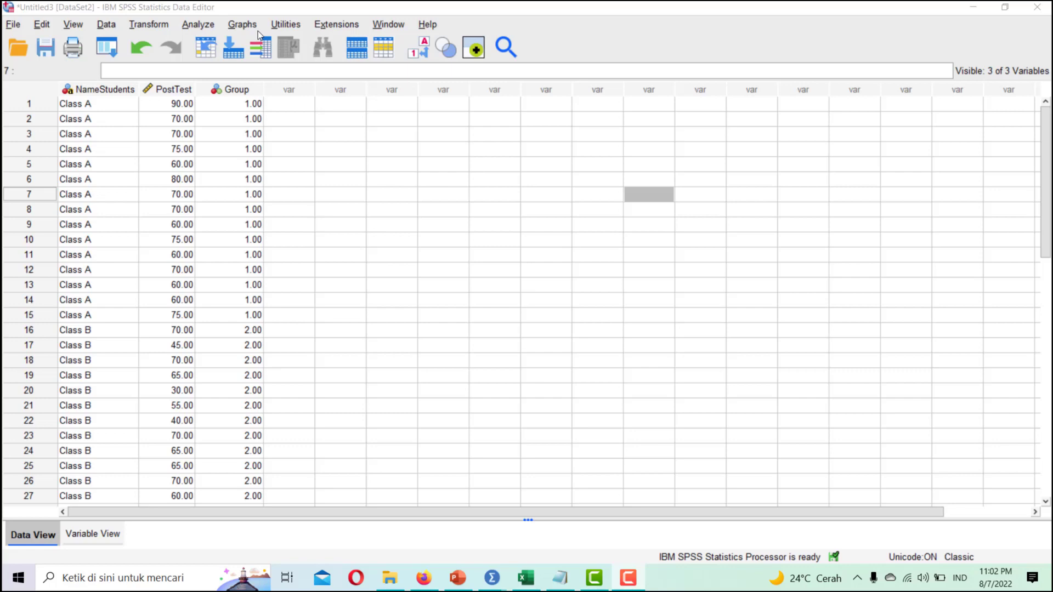
Step: Set up a legacy nonparametric two-independent-samples test with Post Test as the test variable and Class German as the grouping variable
{"action": "left_click", "coordinate": [204, 30]}
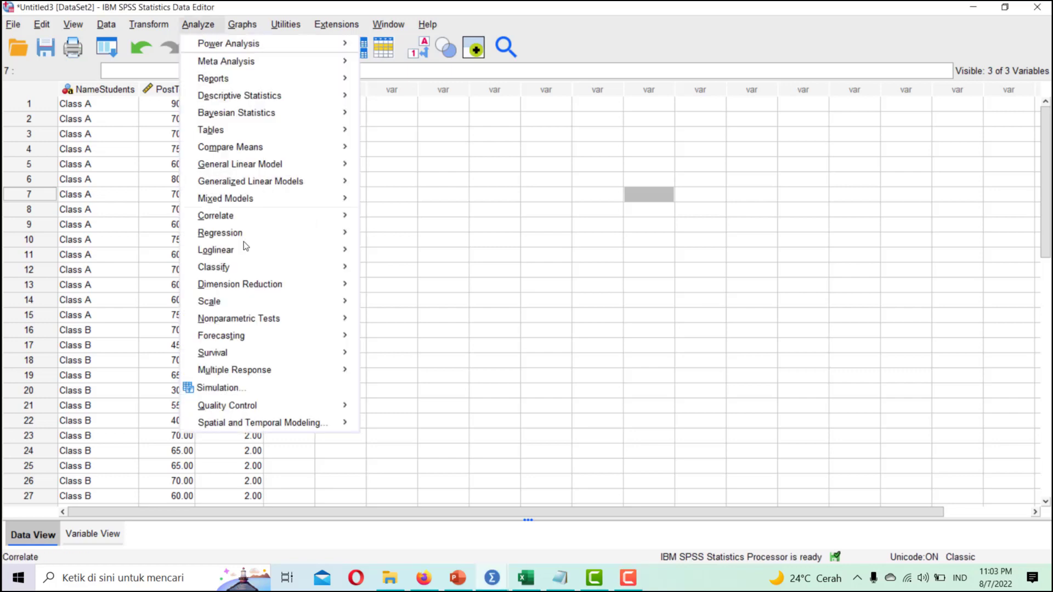
{"action": "mouse_move", "coordinate": [265, 325]}
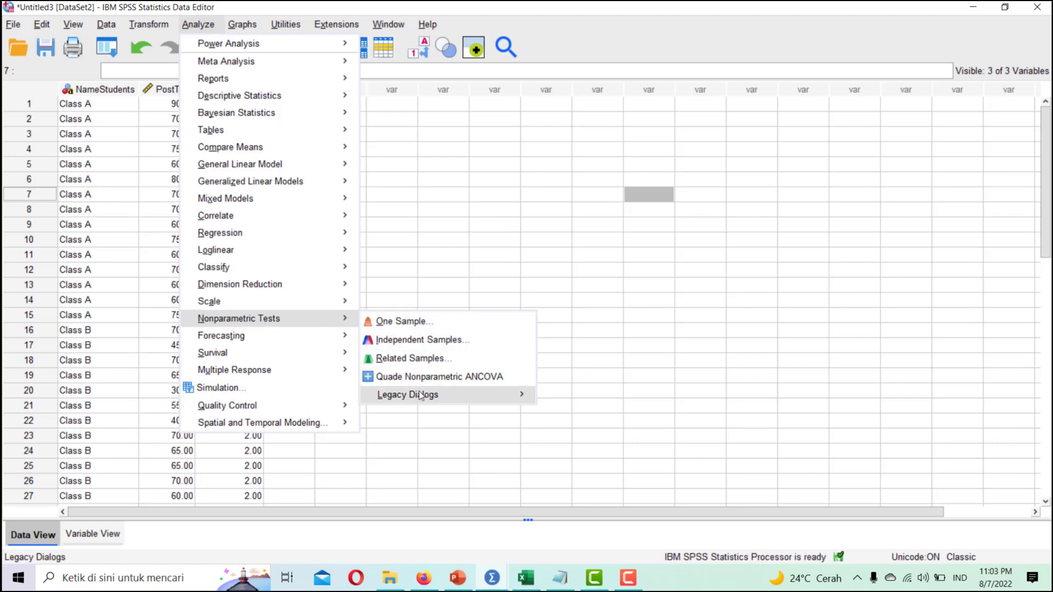
{"action": "mouse_move", "coordinate": [421, 404]}
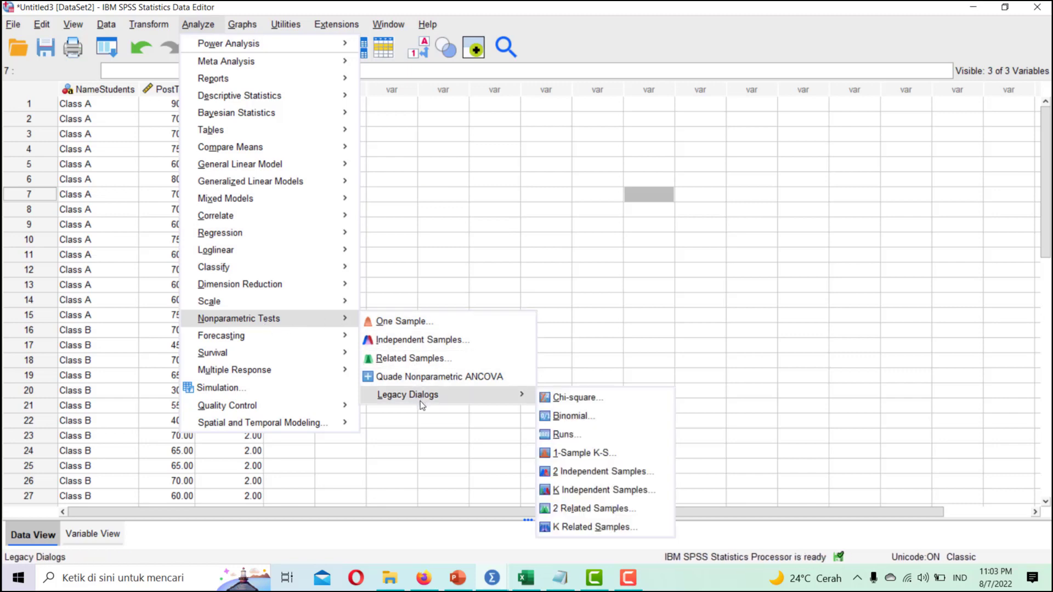
{"action": "left_click", "coordinate": [579, 473]}
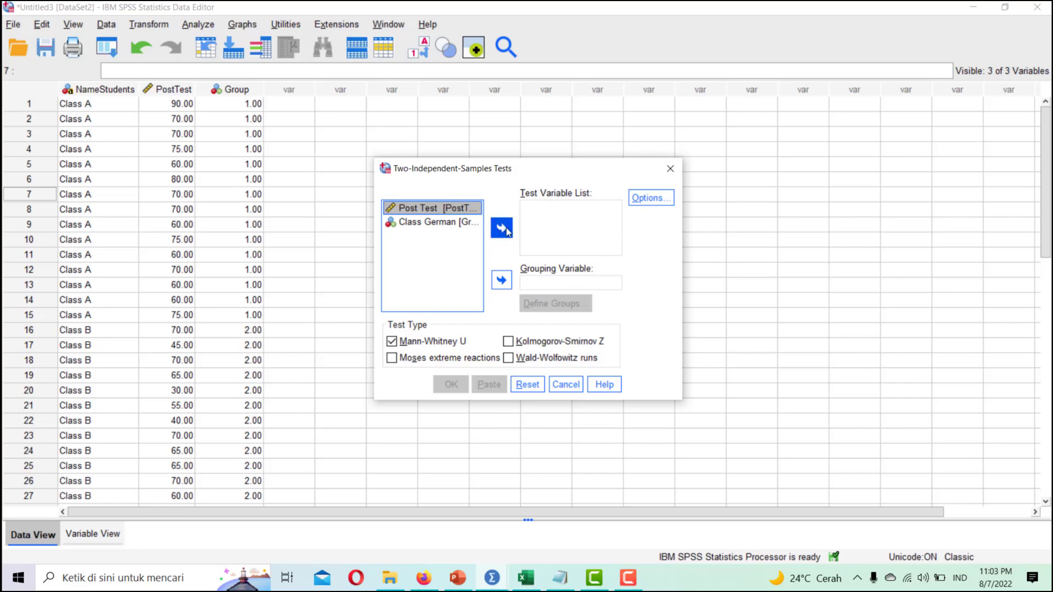
{"action": "double_click", "coordinate": [453, 209]}
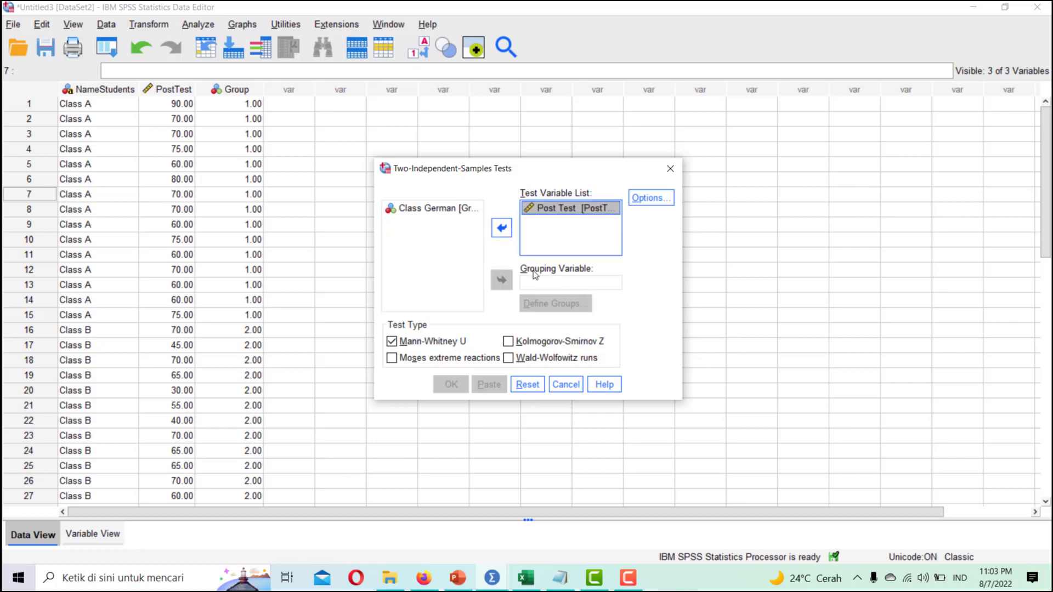
{"action": "left_click", "coordinate": [450, 213]}
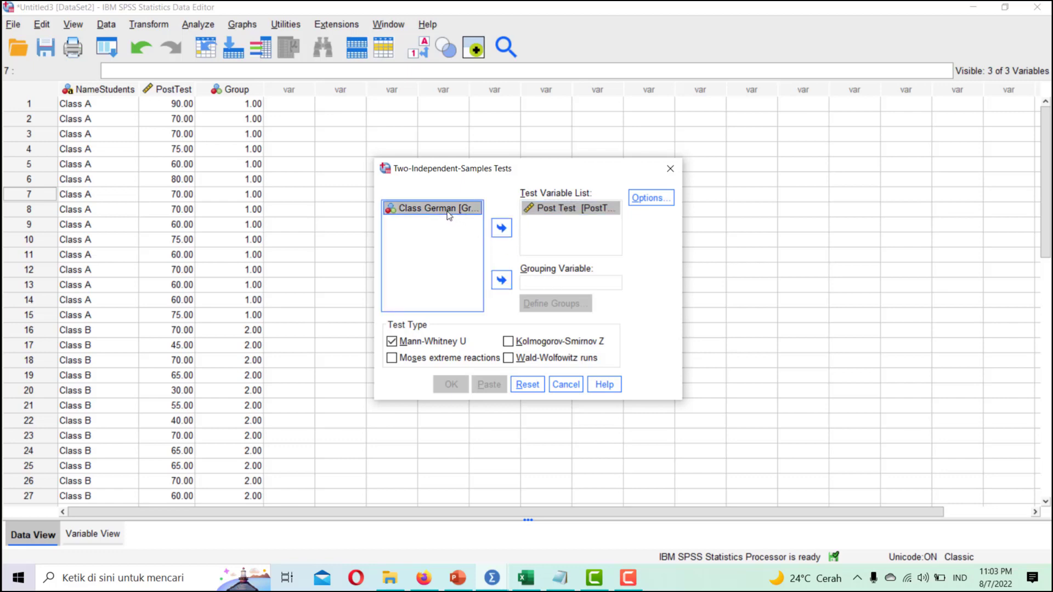
{"action": "left_click", "coordinate": [502, 280]}
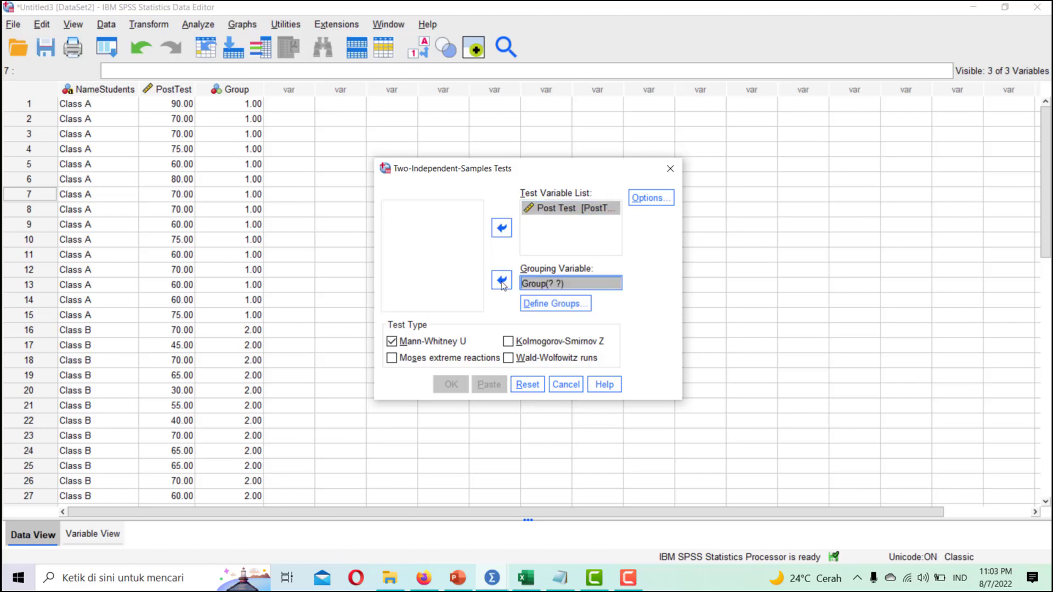
Step: Define the grouping variable's two groups as 1 and 2
{"action": "left_click", "coordinate": [549, 305]}
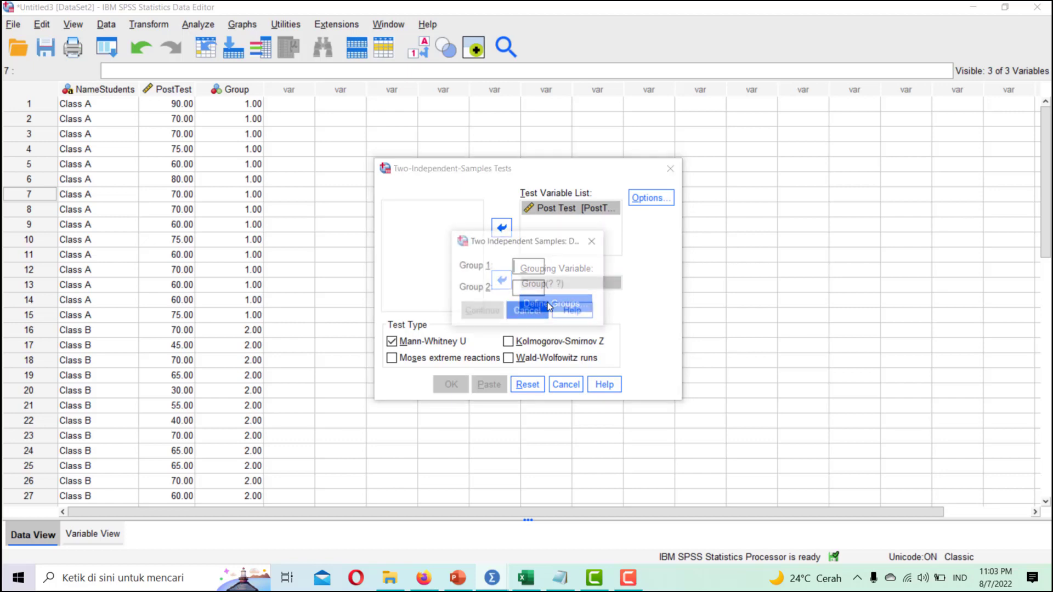
{"action": "left_click", "coordinate": [531, 265]}
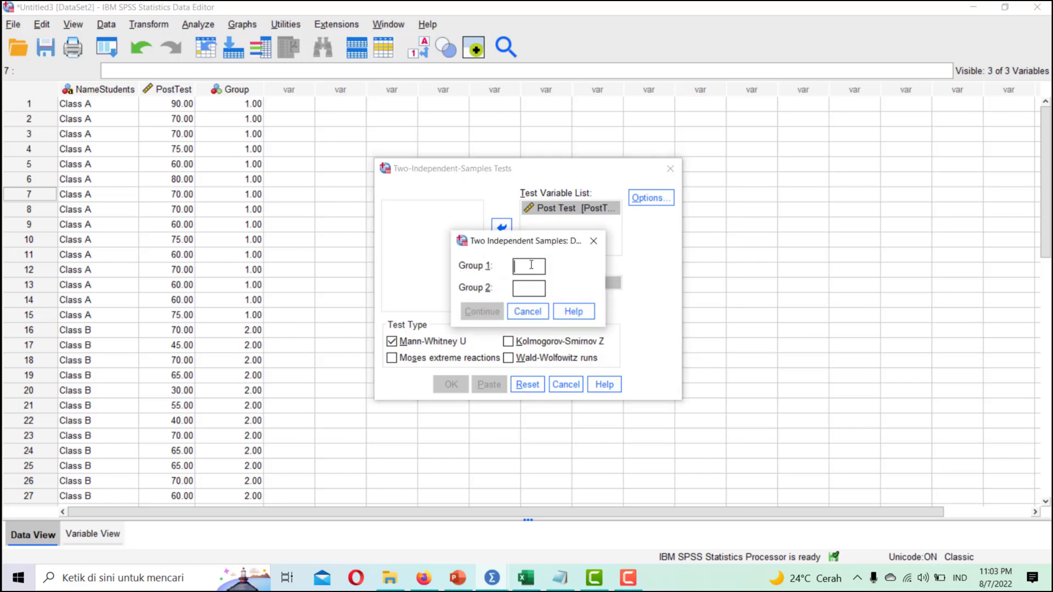
{"action": "type", "text": "1"}
{"action": "left_click", "coordinate": [527, 290]}
{"action": "type", "text": "2"}
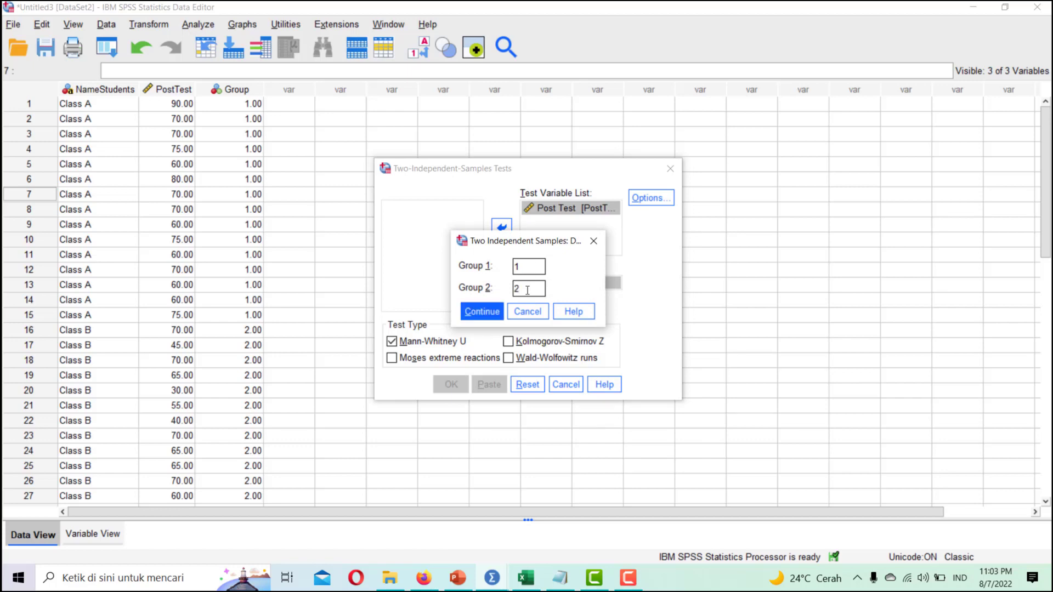
{"action": "left_click", "coordinate": [482, 311]}
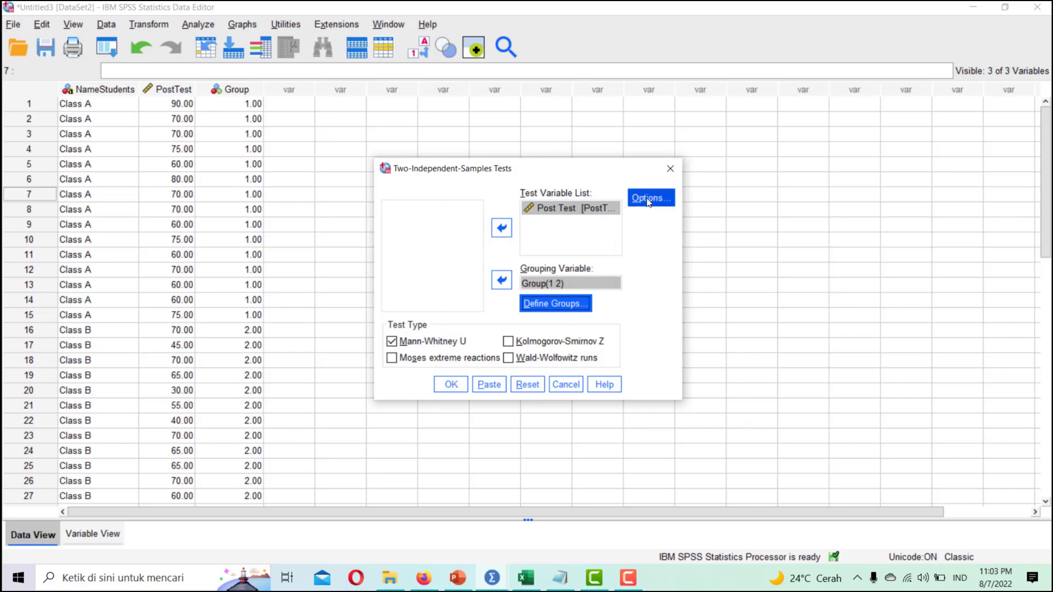
Step: Include descriptive statistics in the test options and run the Mann-Whitney U test
{"action": "left_click", "coordinate": [648, 200]}
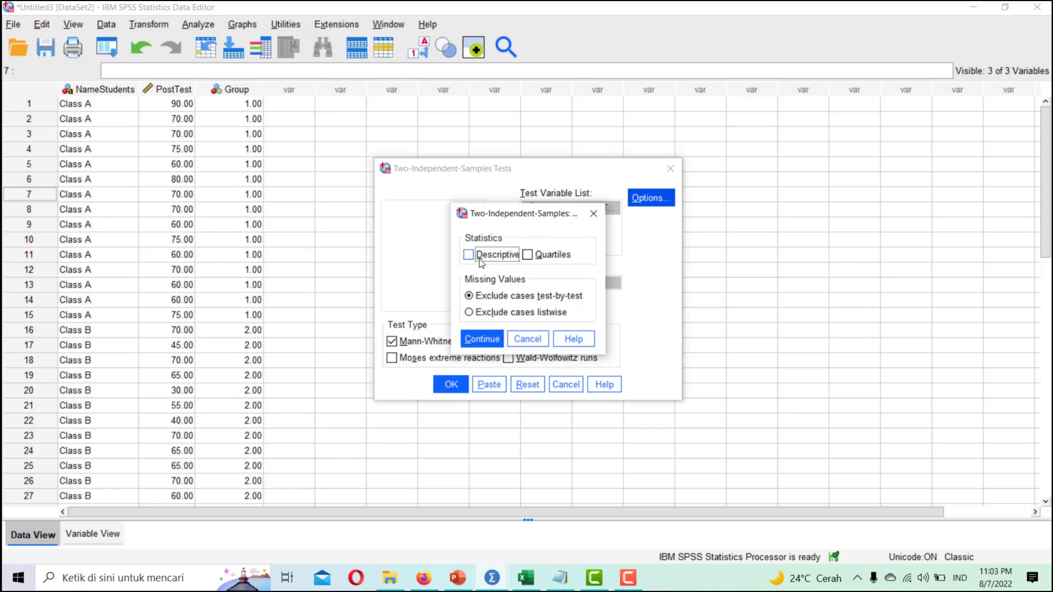
{"action": "left_click", "coordinate": [480, 261]}
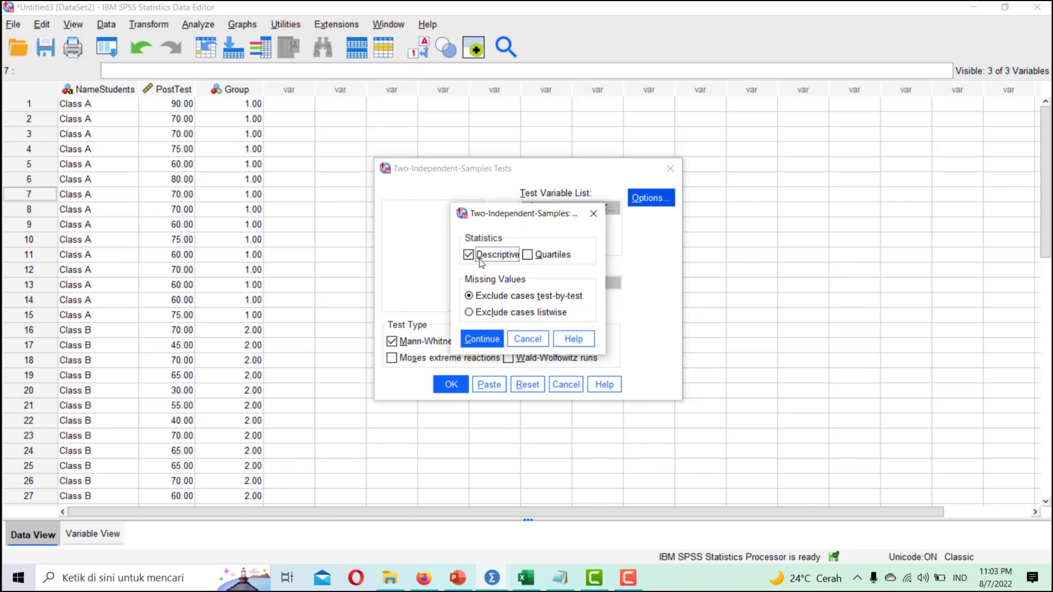
{"action": "left_click", "coordinate": [483, 340]}
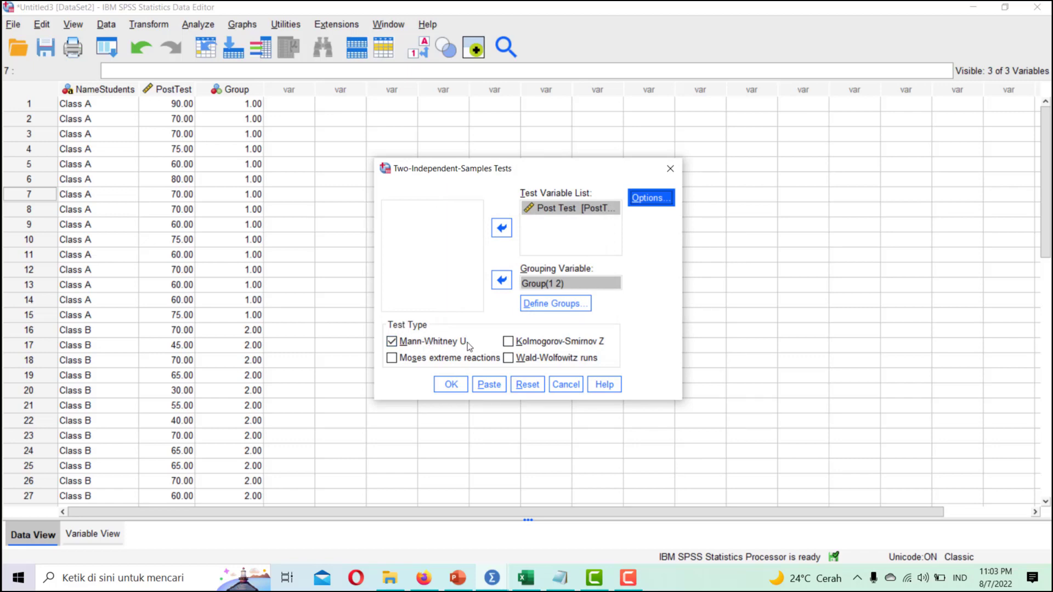
{"action": "left_click", "coordinate": [455, 387]}
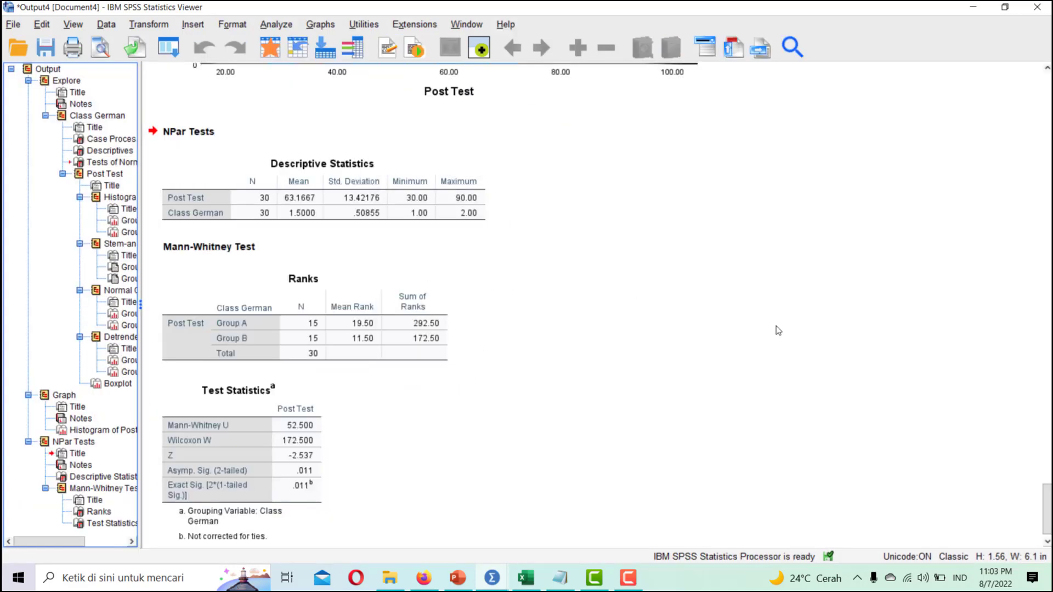
Step: Examine the Ranks and Test Statistics tables of the Mann-Whitney output
{"action": "left_click", "coordinate": [282, 288]}
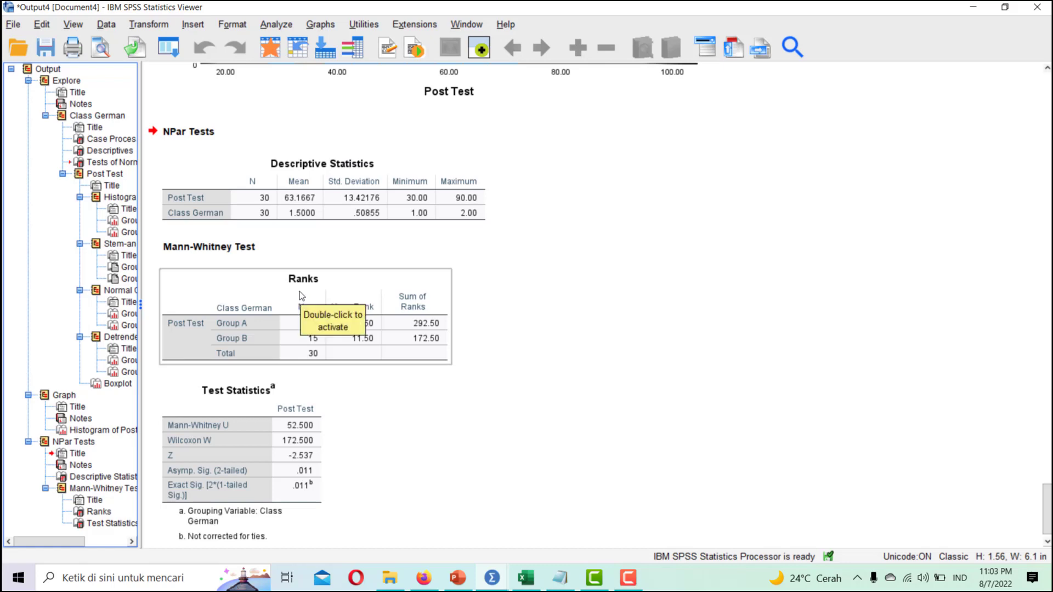
{"action": "left_click", "coordinate": [501, 464]}
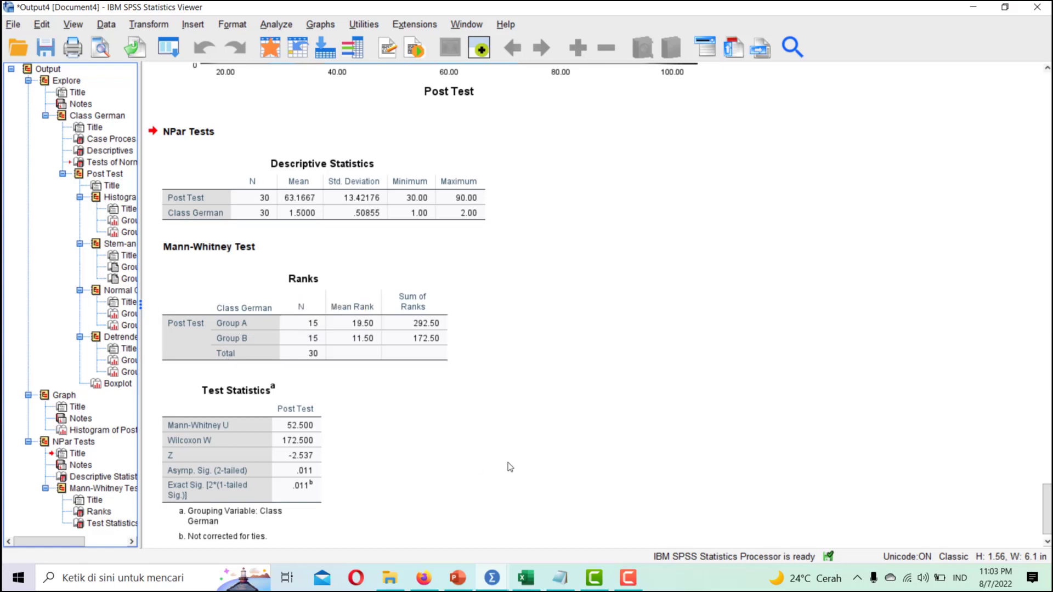
{"action": "left_click", "coordinate": [353, 354]}
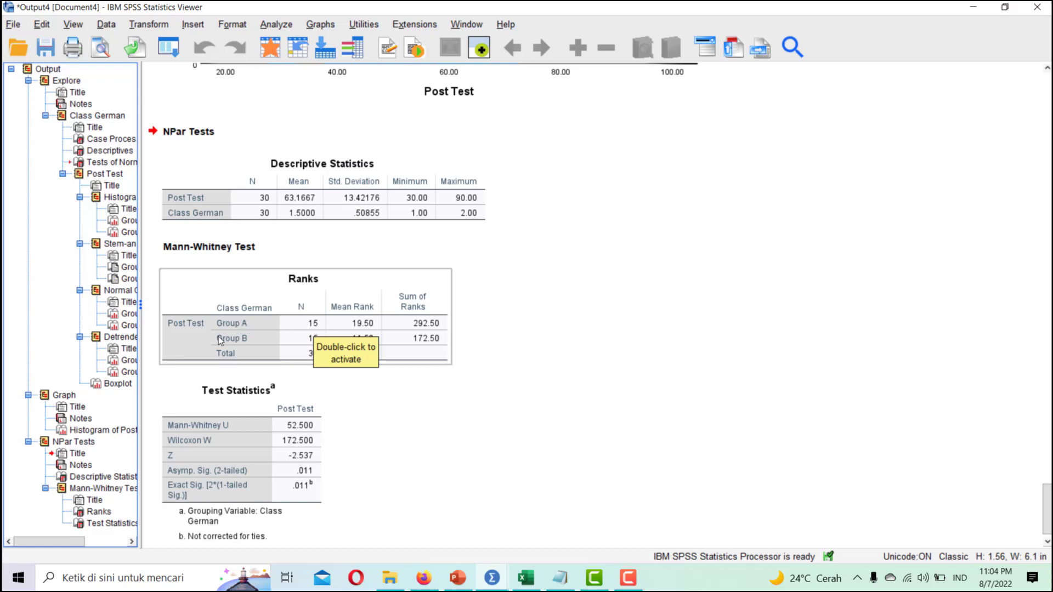
{"action": "left_click", "coordinate": [469, 459]}
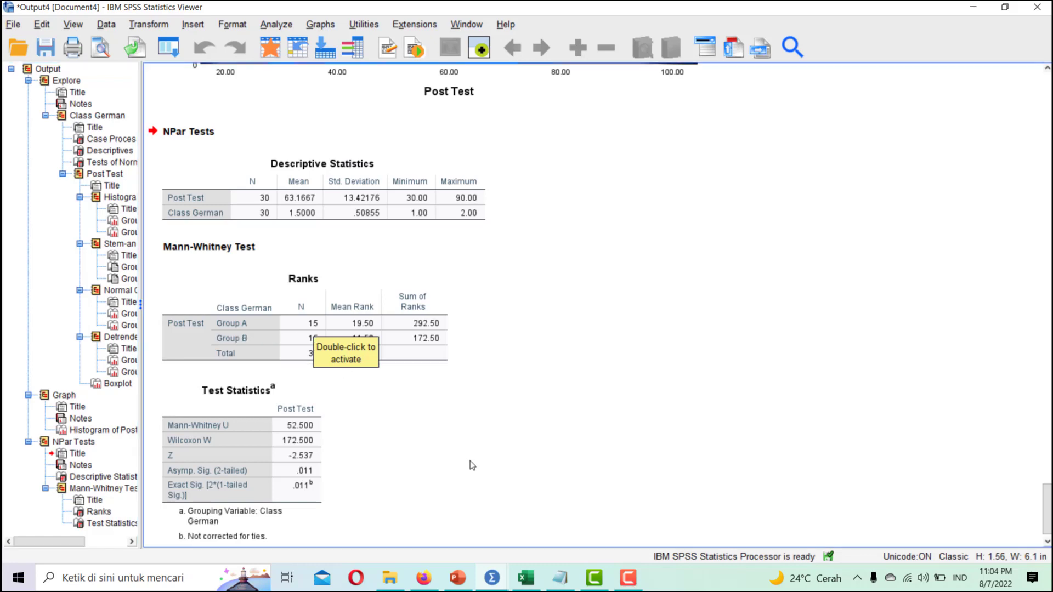
{"action": "left_click", "coordinate": [310, 463]}
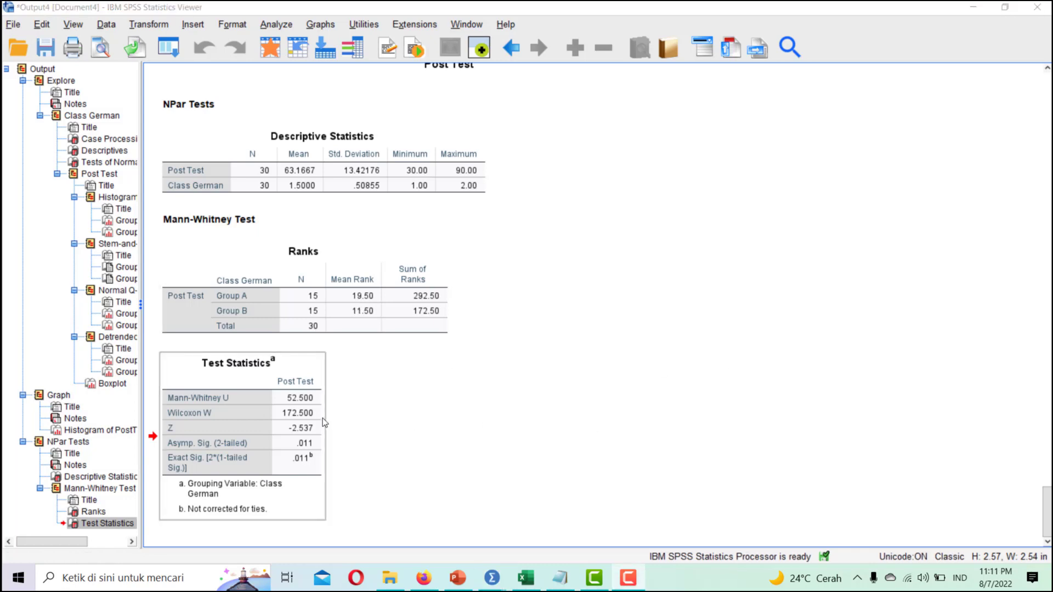
{"action": "left_click", "coordinate": [275, 442]}
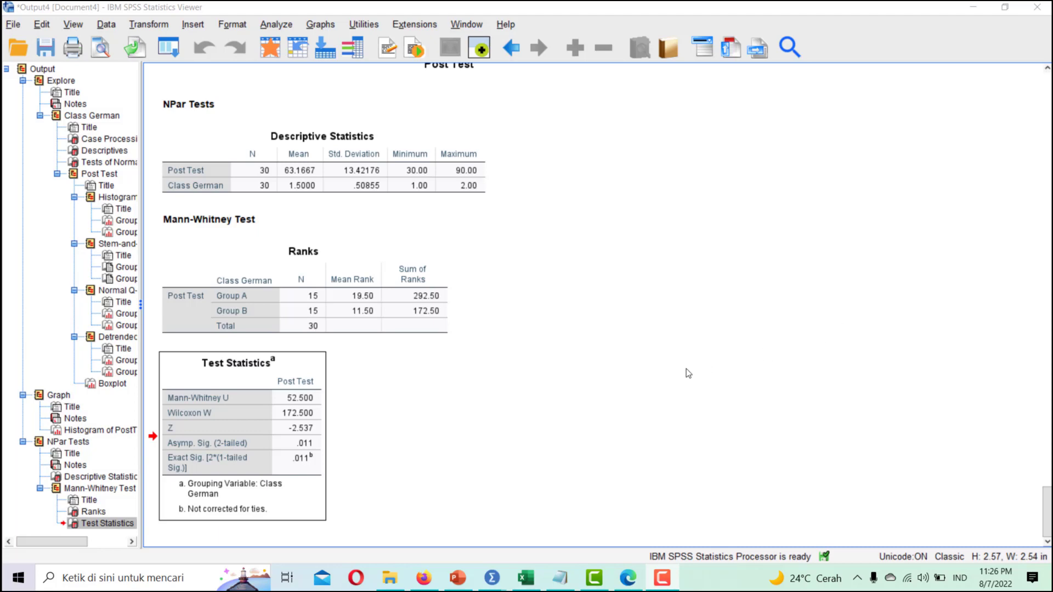
Step: Switch to Microsoft Edge to consult the Mann-Whitney U critical values in table U.pdf, and return to the SPSS output
{"action": "left_click", "coordinate": [628, 578]}
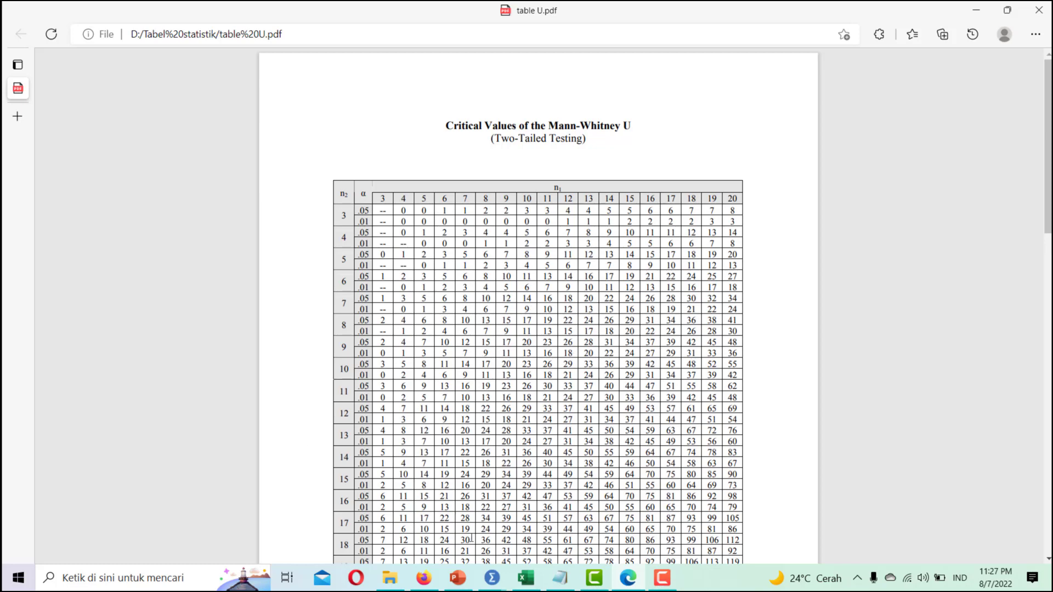
{"action": "left_click", "coordinate": [492, 578]}
{"action": "left_click", "coordinate": [557, 535]}
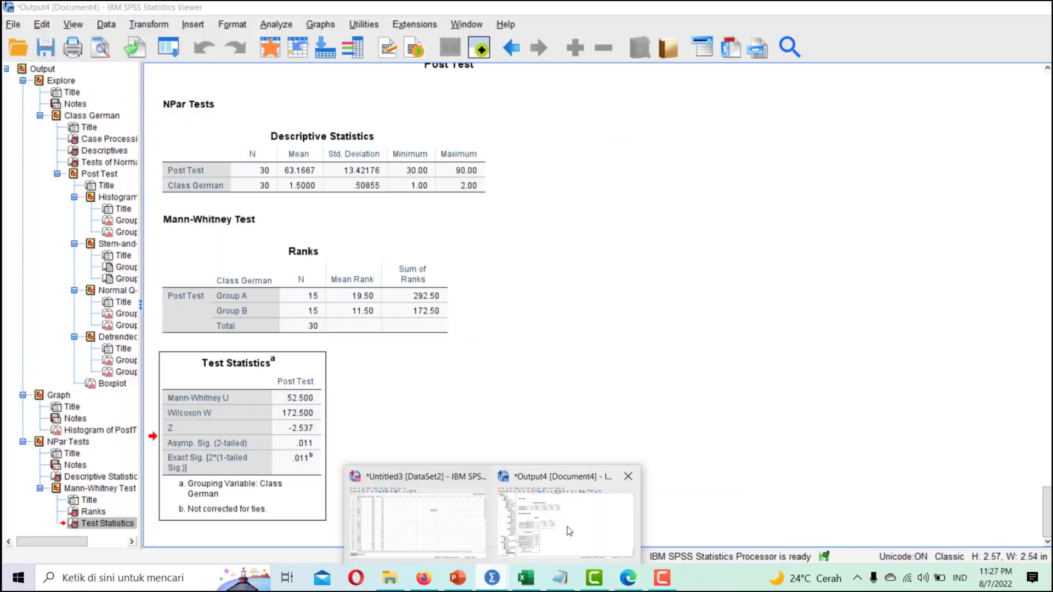